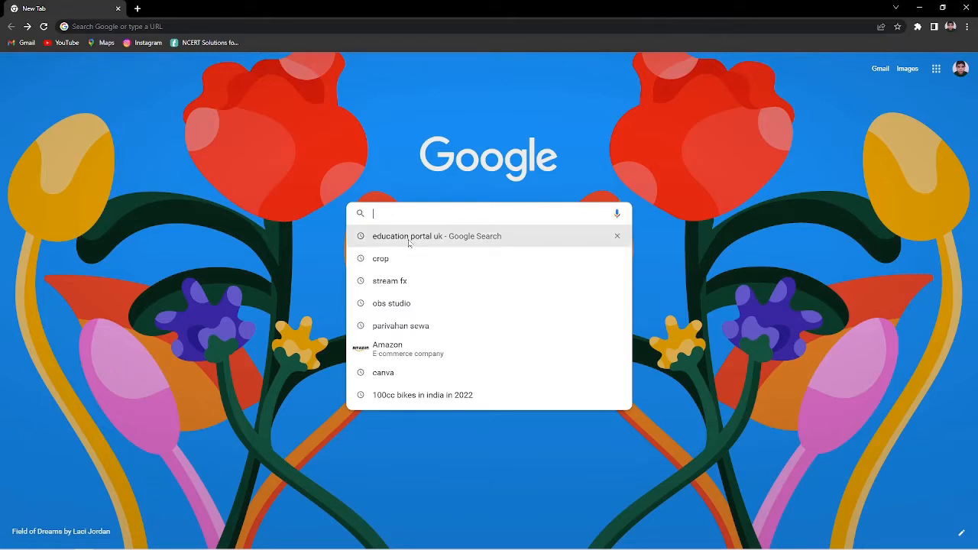
- Search Google for 'education portal uk' and open the Education Portal UK result
{"action": "left_click", "coordinate": [408, 242]}
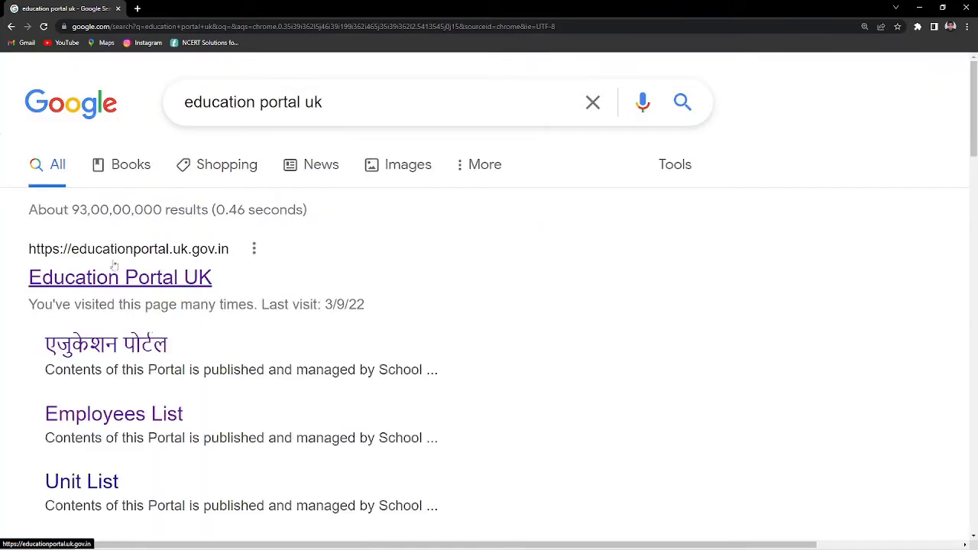
{"action": "left_click", "coordinate": [95, 281]}
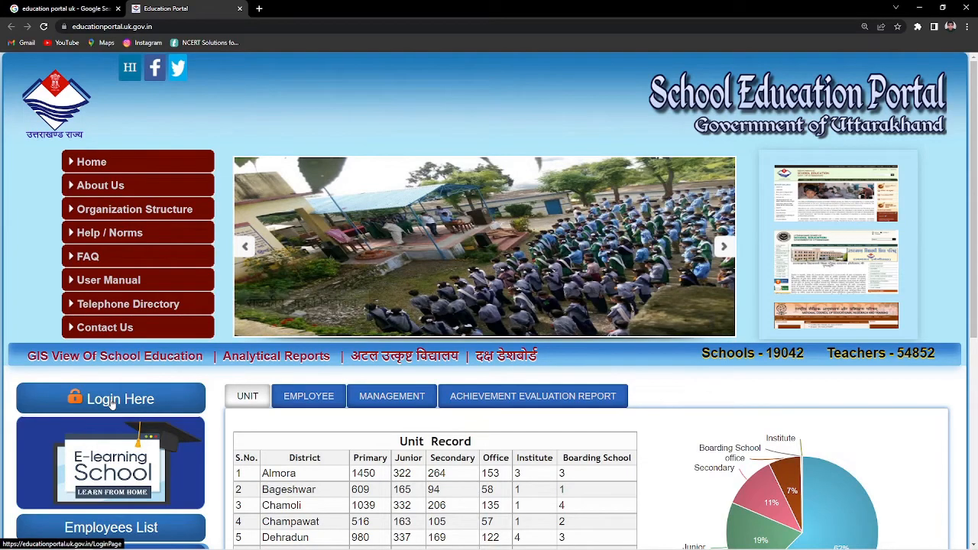
- Go to the portal's login page using the 'Login Here' button
{"action": "left_click", "coordinate": [111, 404]}
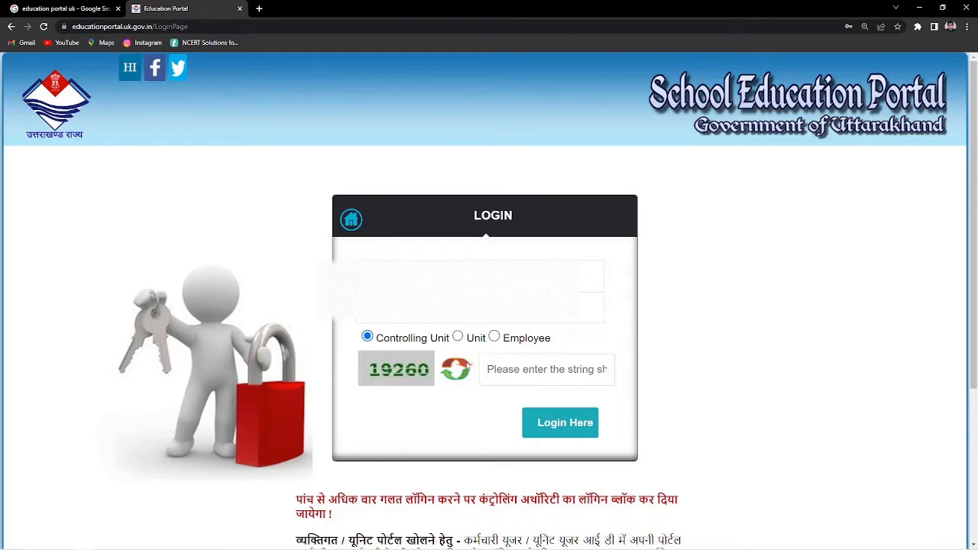
- Log in with the Employee login type after entering the captcha code
{"action": "left_click", "coordinate": [494, 339]}
{"action": "type", "text": "1"}
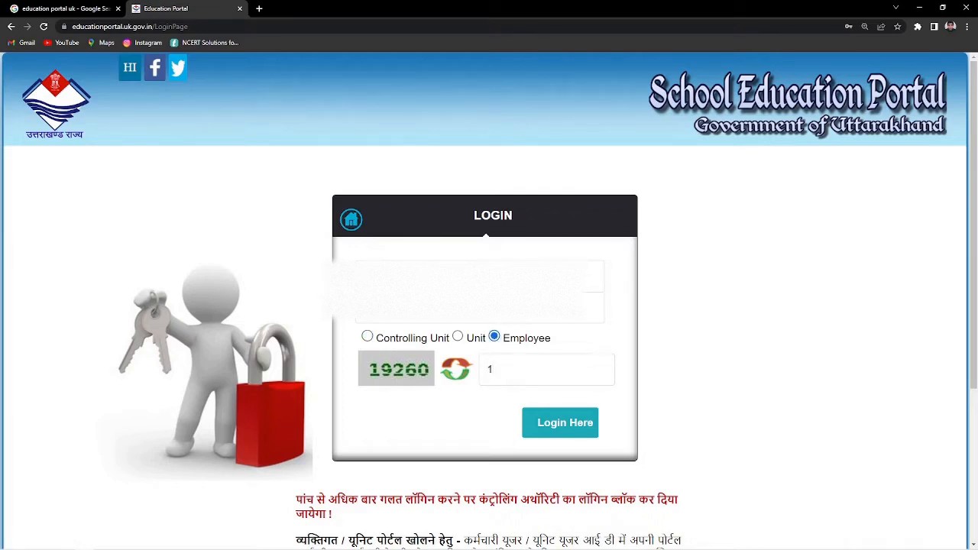
{"action": "type", "text": "9260"}
{"action": "left_click", "coordinate": [571, 424]}
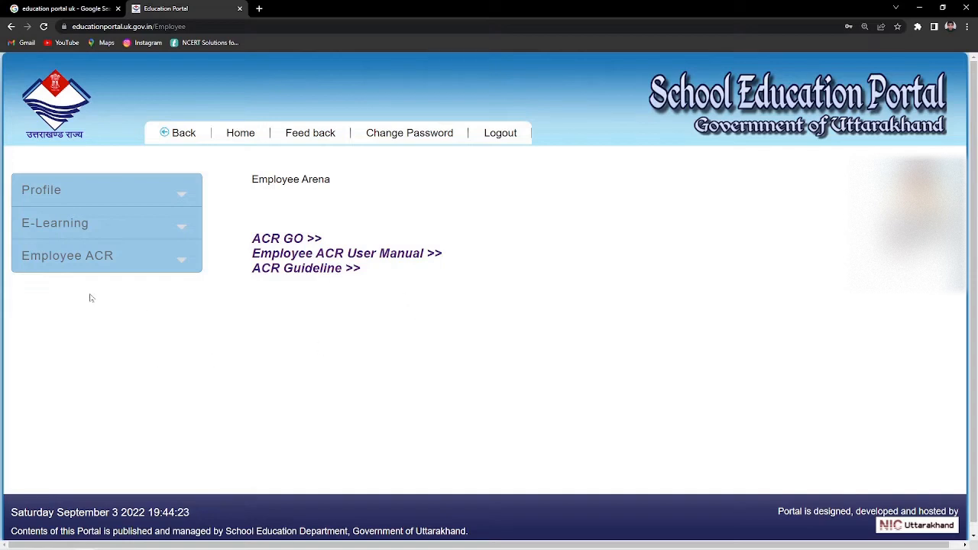
- Open e-File ACR(Self) under Employee ACR in the left menu
{"action": "left_click", "coordinate": [110, 260]}
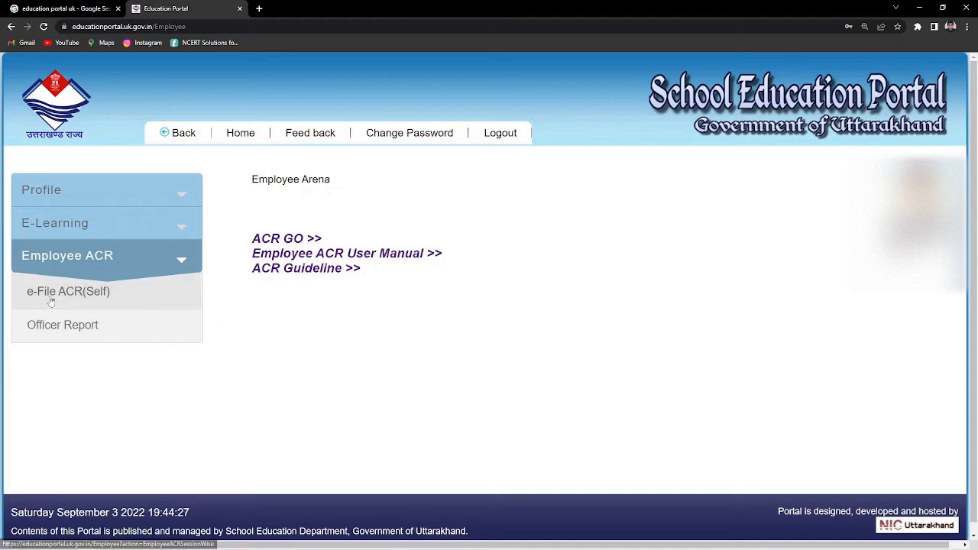
{"action": "left_click", "coordinate": [101, 298]}
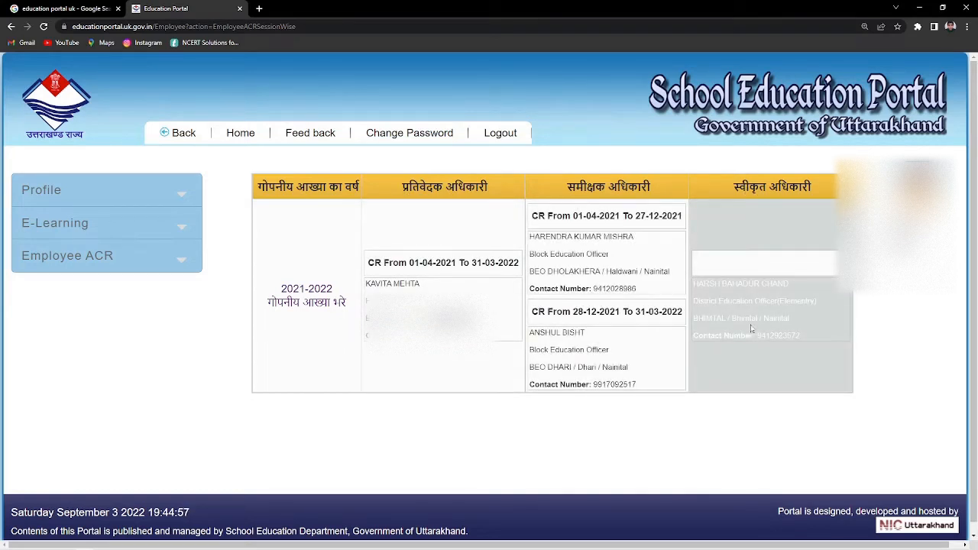
- Open the 2021-2022 ACR form and look through its confidential-details section
{"action": "left_click", "coordinate": [319, 299]}
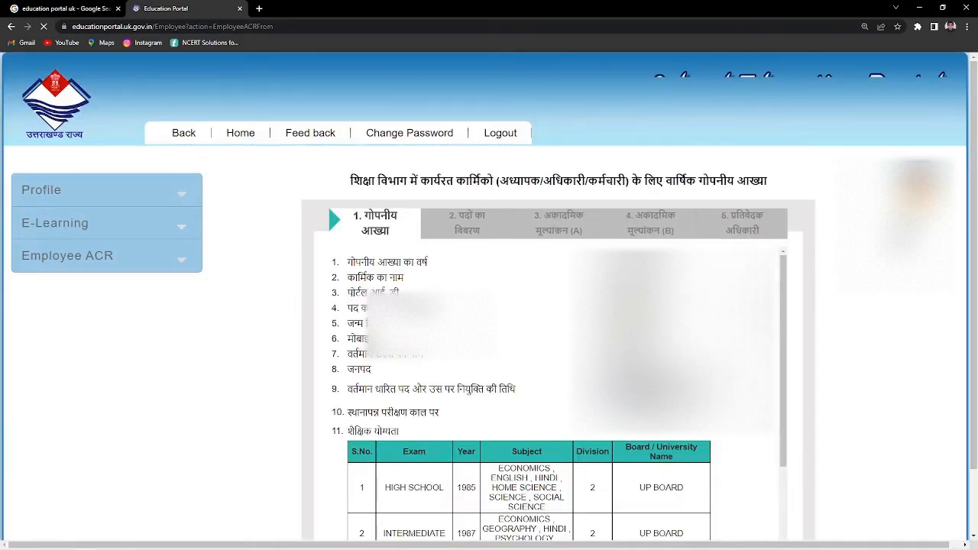
{"action": "scroll", "coordinate": [524, 284], "scroll_direction": "down", "scroll_amount": 1}
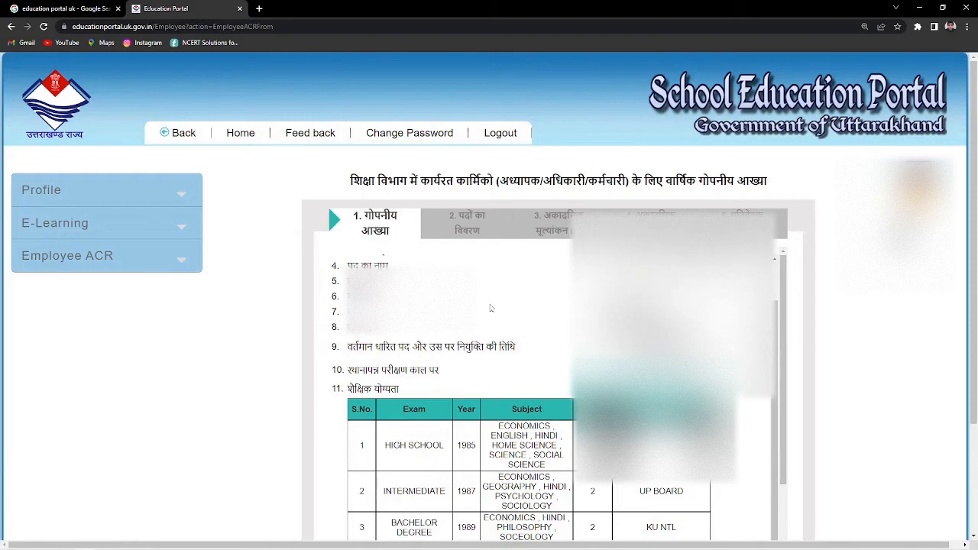
{"action": "scroll", "coordinate": [491, 305], "scroll_direction": "down", "scroll_amount": 3}
{"action": "scroll", "coordinate": [491, 305], "scroll_direction": "up", "scroll_amount": 3}
{"action": "scroll", "coordinate": [577, 384], "scroll_direction": "up", "scroll_amount": 1}
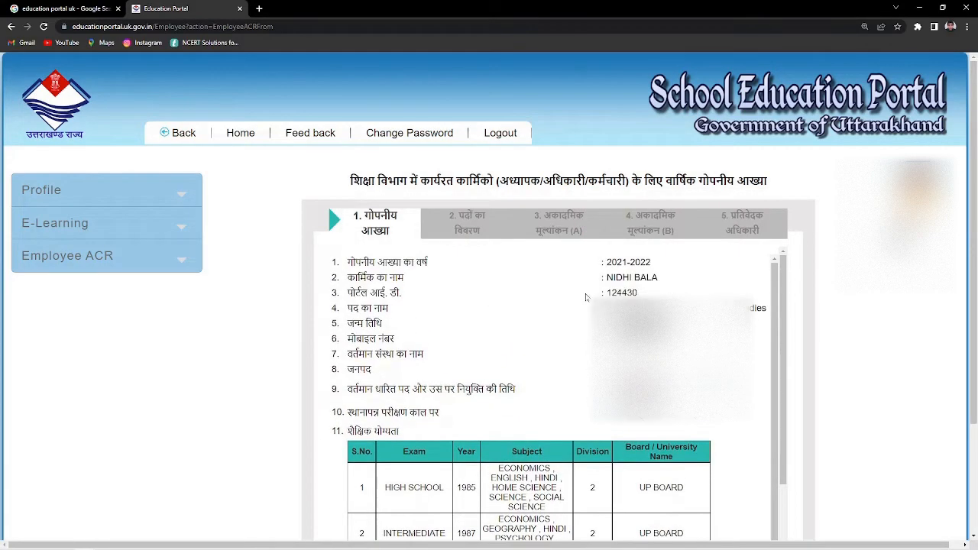
{"action": "scroll", "coordinate": [577, 384], "scroll_direction": "down", "scroll_amount": 1}
{"action": "scroll", "coordinate": [577, 384], "scroll_direction": "down", "scroll_amount": 2}
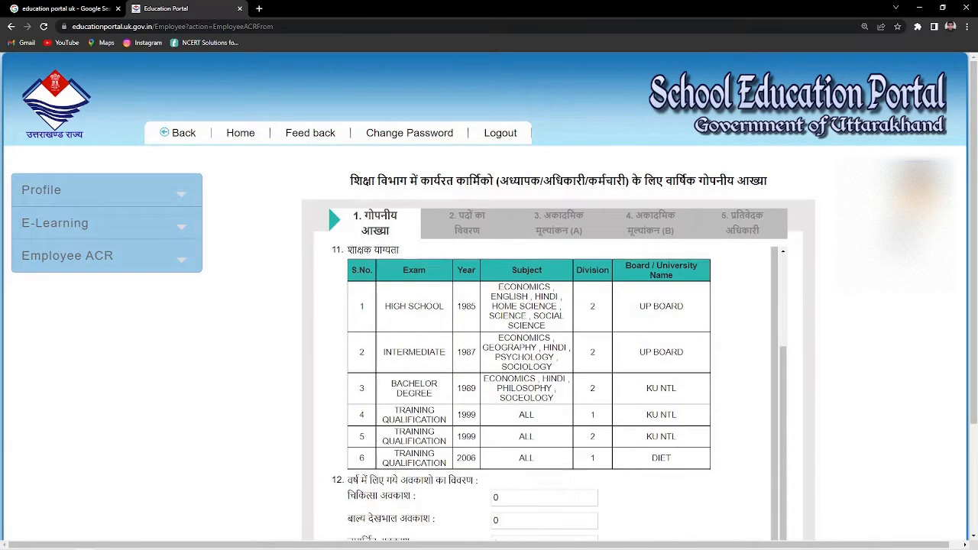
{"action": "scroll", "coordinate": [416, 362], "scroll_direction": "down", "scroll_amount": 2}
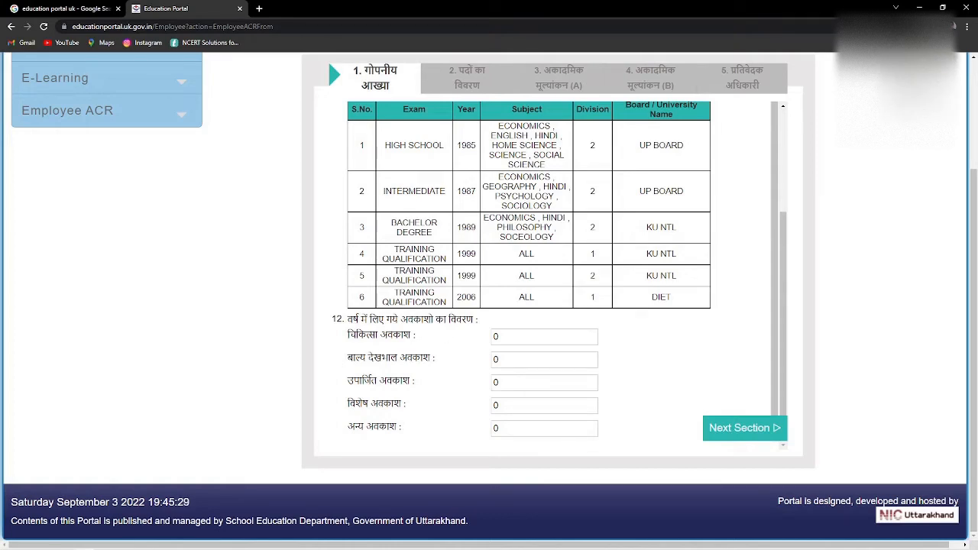
- Keep medical, child care, earned and special leave at 0, then save section 1
{"action": "left_click", "coordinate": [535, 337]}
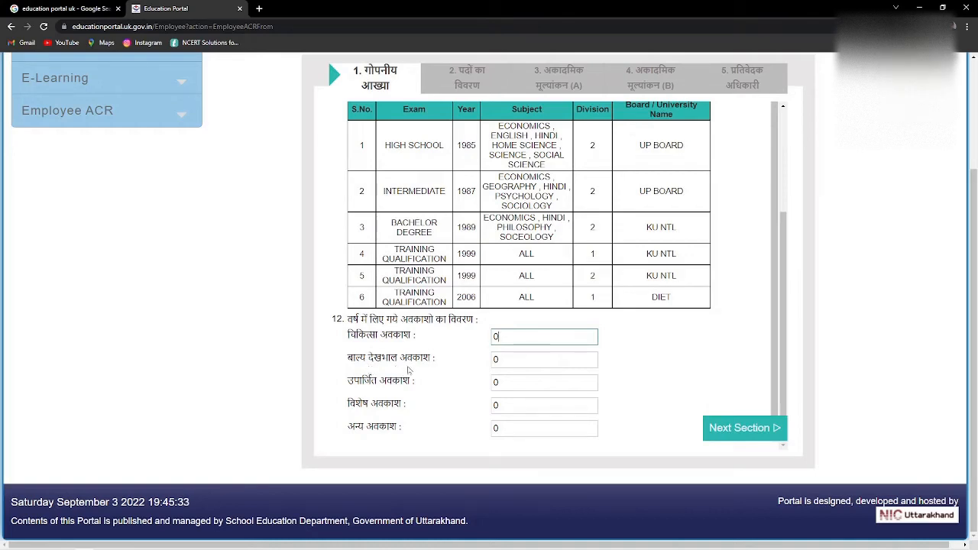
{"action": "key", "text": "Tab"}
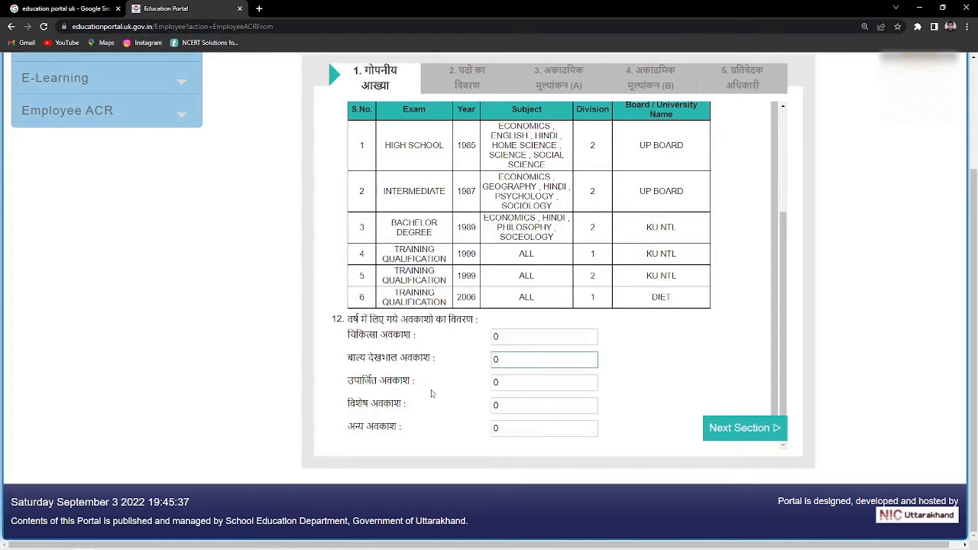
{"action": "key", "text": "Tab"}
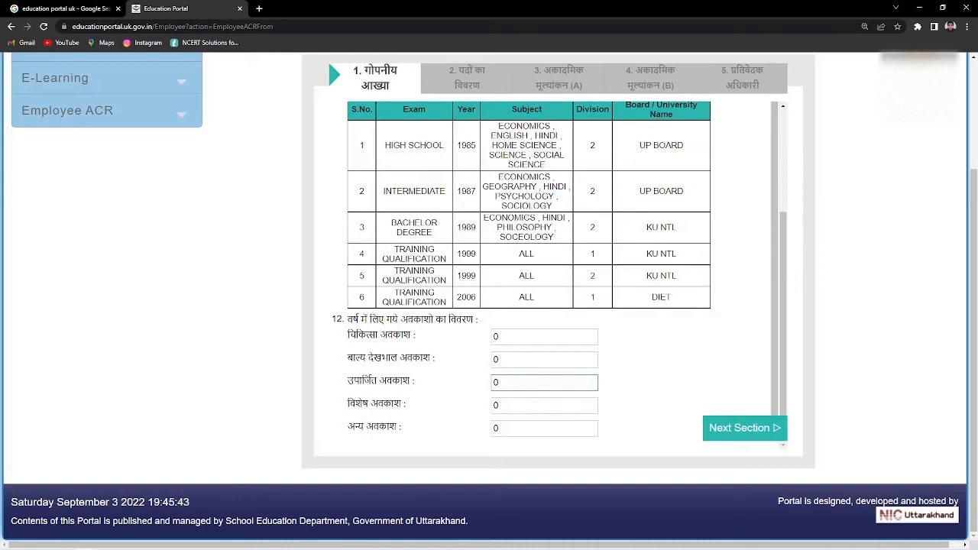
{"action": "left_click", "coordinate": [535, 406]}
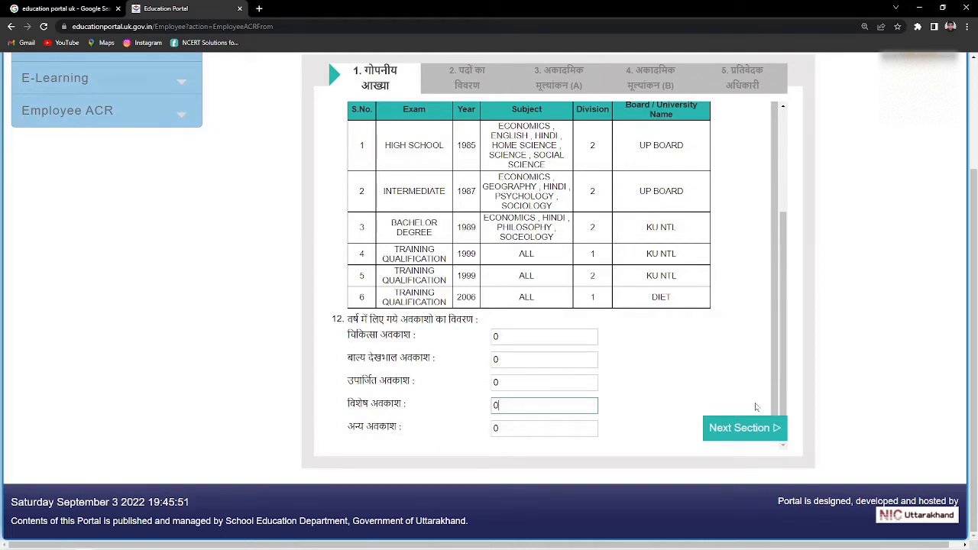
{"action": "left_click", "coordinate": [758, 429]}
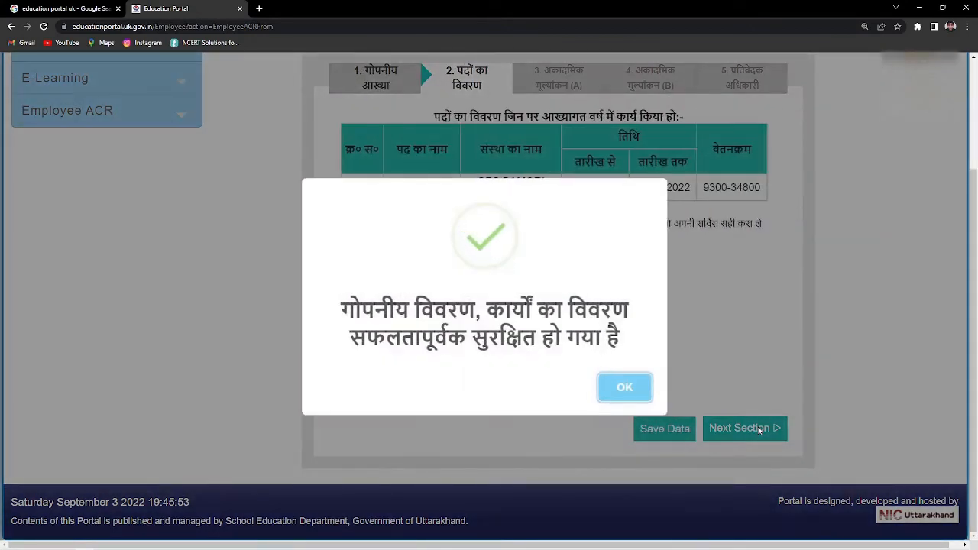
- Acknowledge the save notices, save the section 2 post details, and advance to Academic Evaluation (A)
{"action": "left_click", "coordinate": [642, 392]}
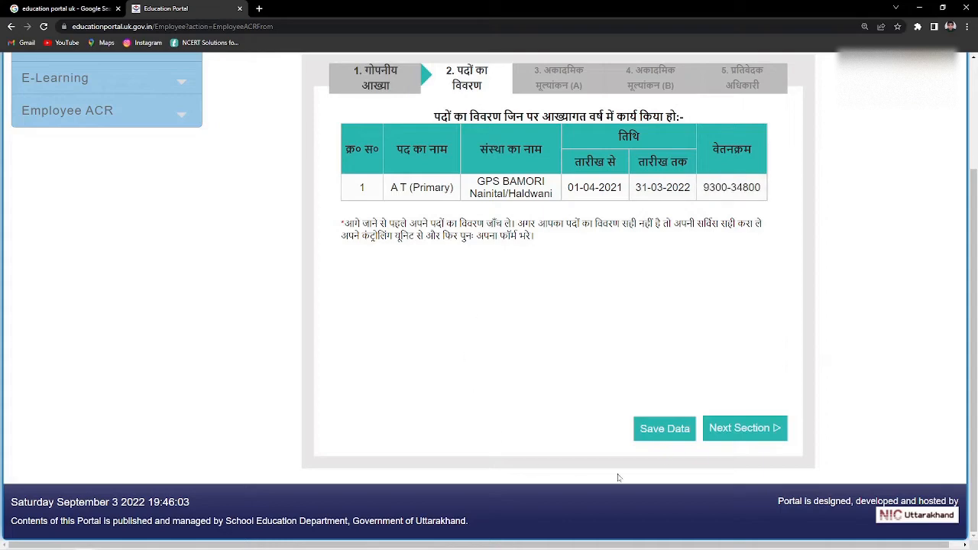
{"action": "left_click", "coordinate": [665, 430]}
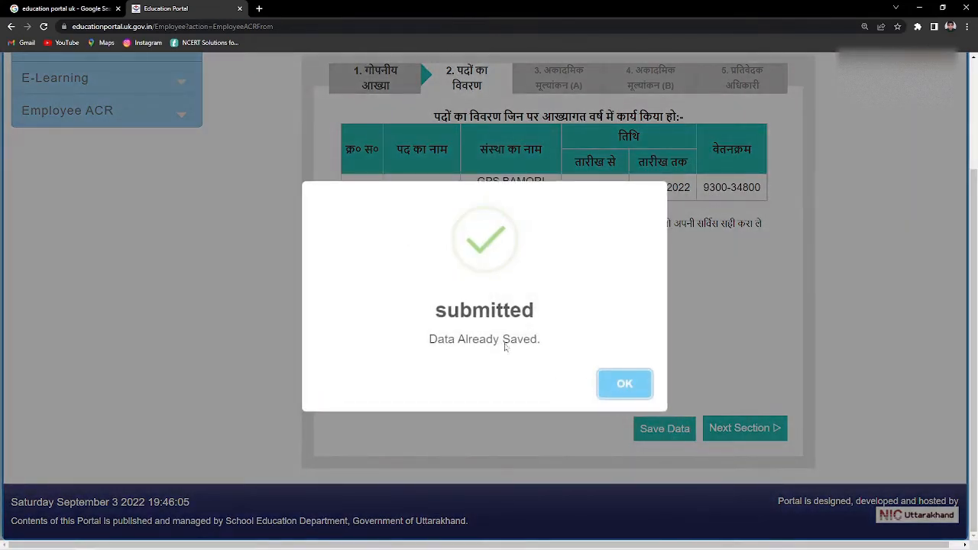
{"action": "left_click", "coordinate": [634, 388]}
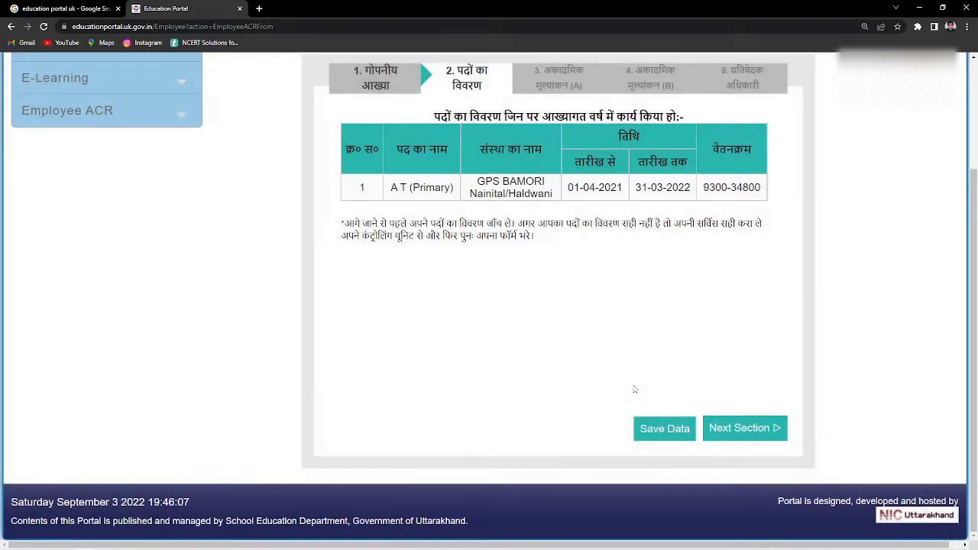
{"action": "left_click", "coordinate": [738, 429]}
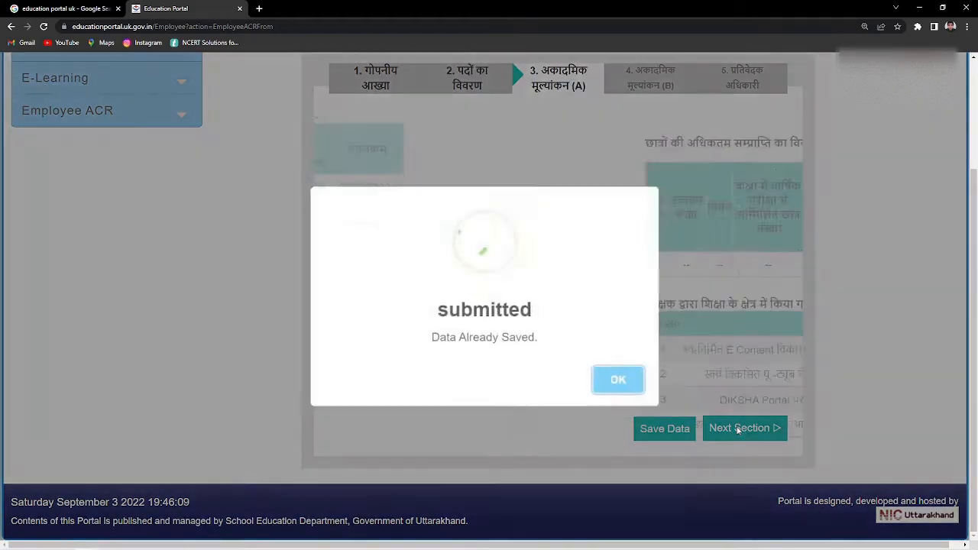
{"action": "left_click", "coordinate": [623, 386]}
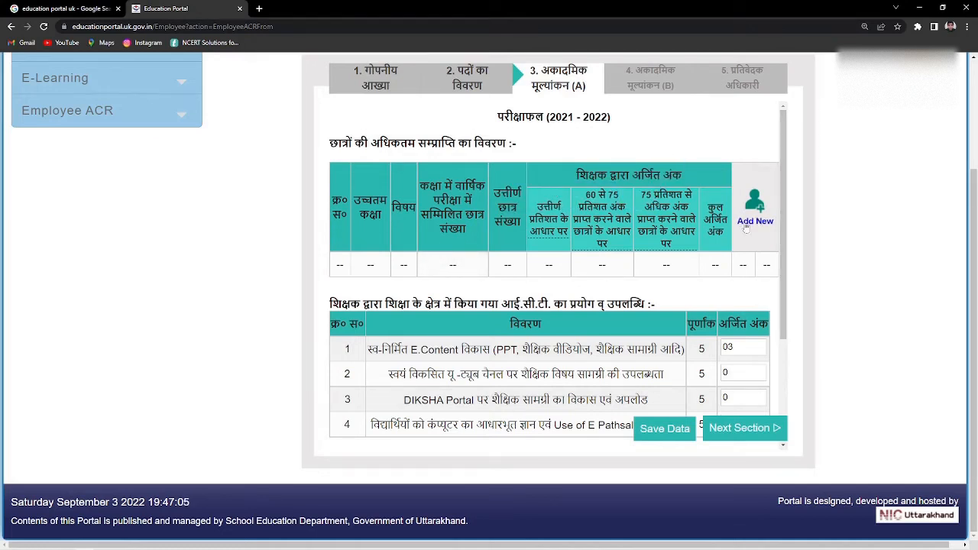
- Add a new exam result with class level 1-5, class 3 and subject HINDI
{"action": "left_click", "coordinate": [758, 222]}
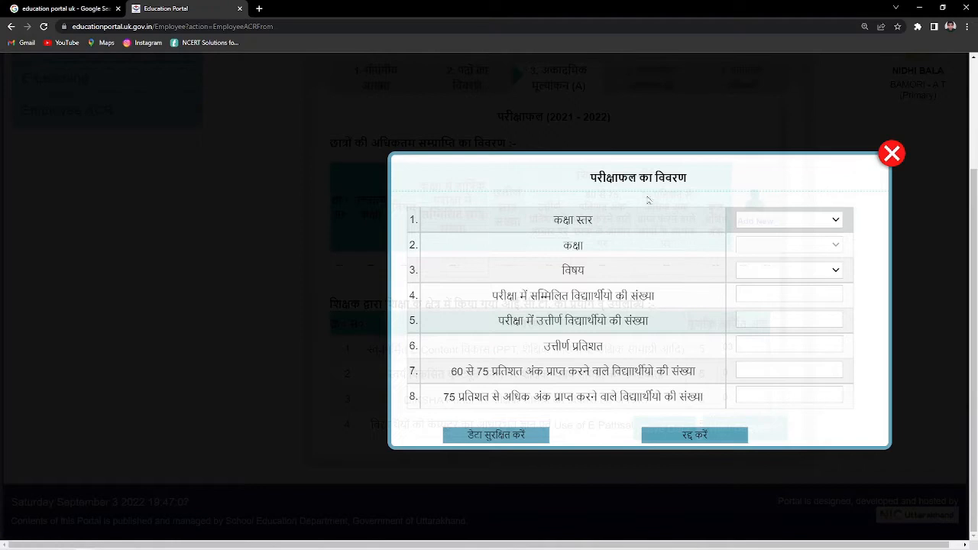
{"action": "left_click", "coordinate": [813, 221]}
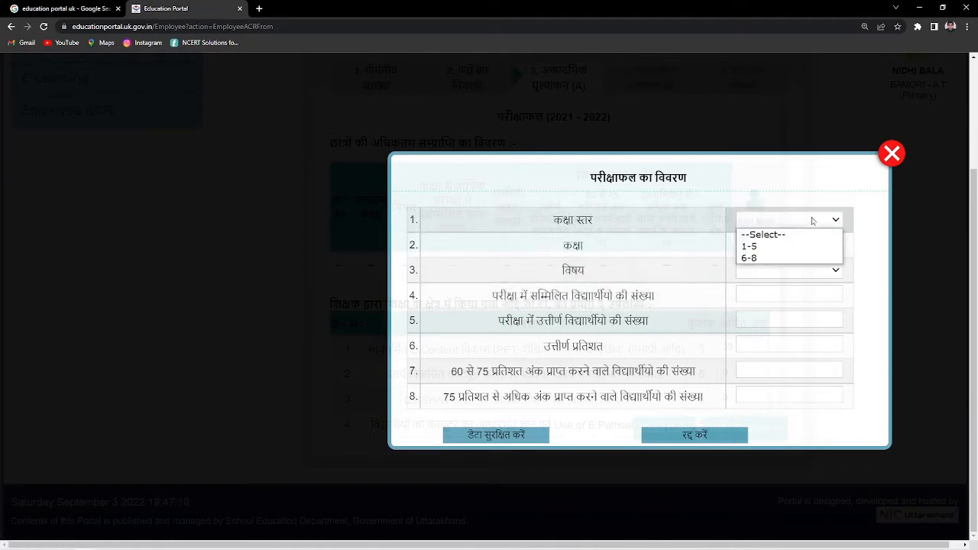
{"action": "left_click", "coordinate": [773, 258]}
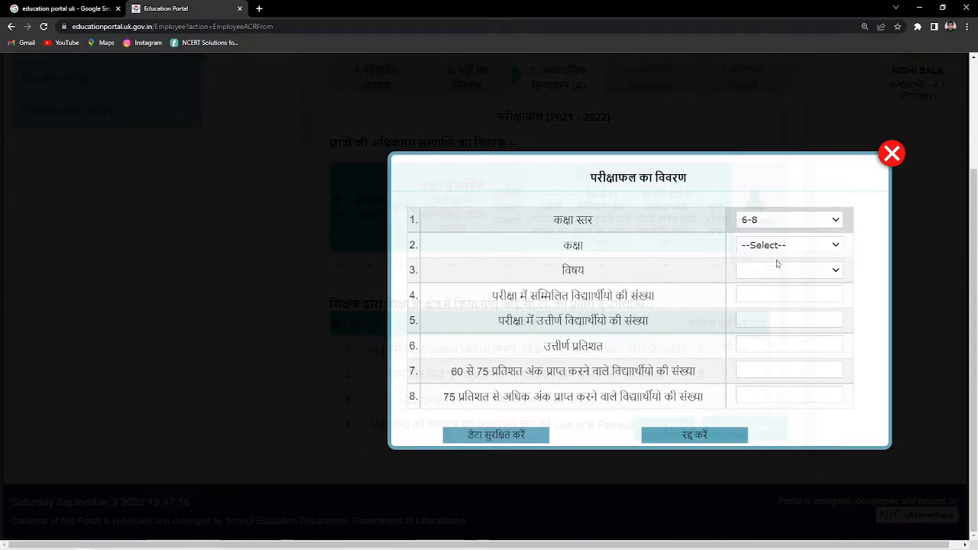
{"action": "left_click", "coordinate": [781, 220]}
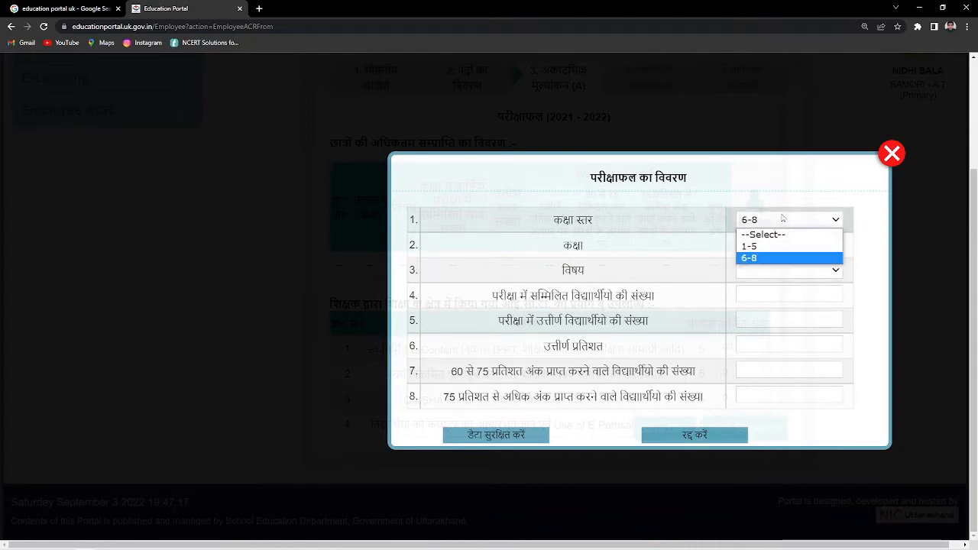
{"action": "left_click", "coordinate": [777, 246]}
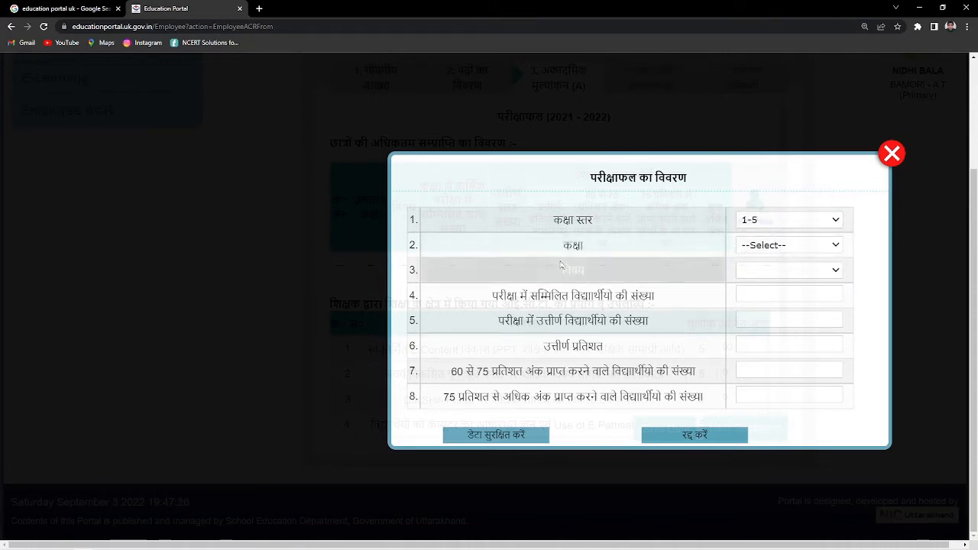
{"action": "left_click", "coordinate": [764, 246]}
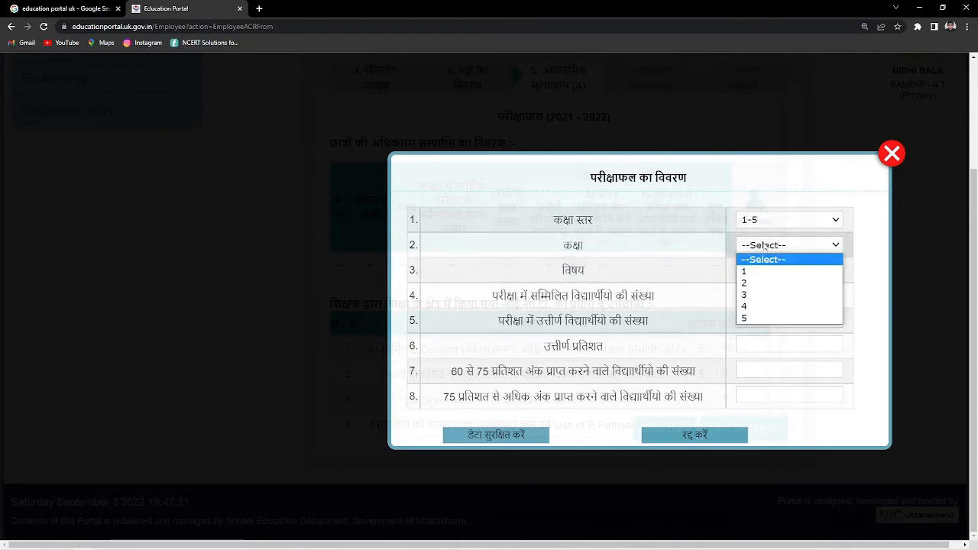
{"action": "left_click", "coordinate": [757, 295]}
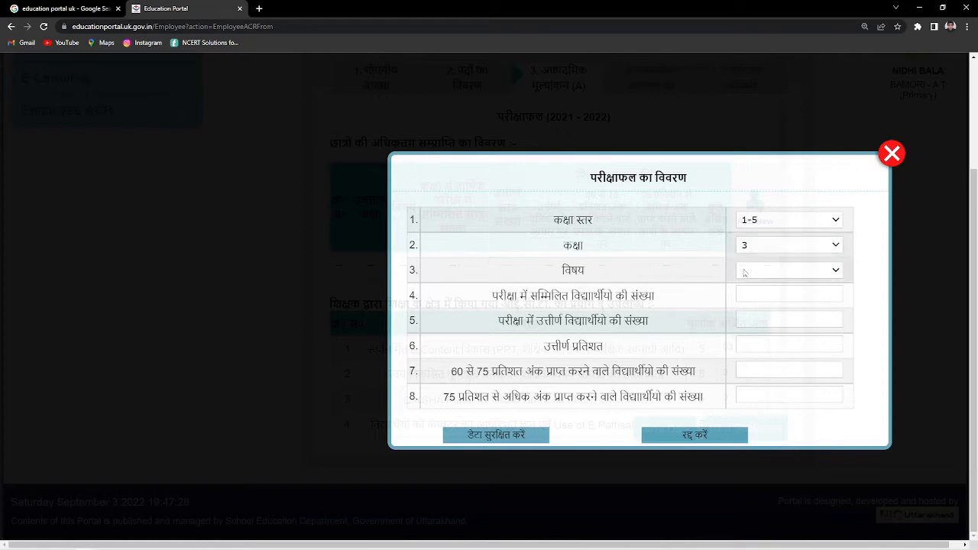
{"action": "left_click", "coordinate": [777, 272]}
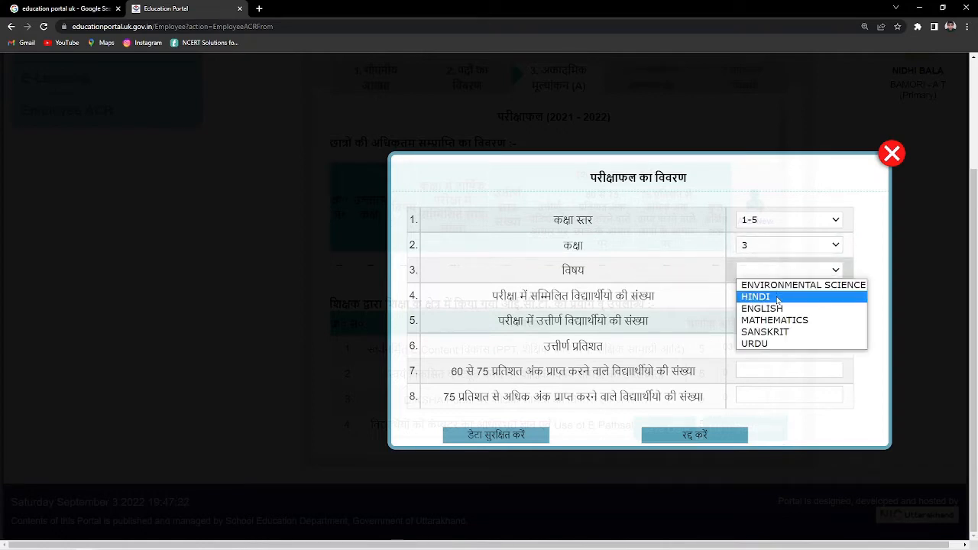
{"action": "left_click", "coordinate": [777, 297]}
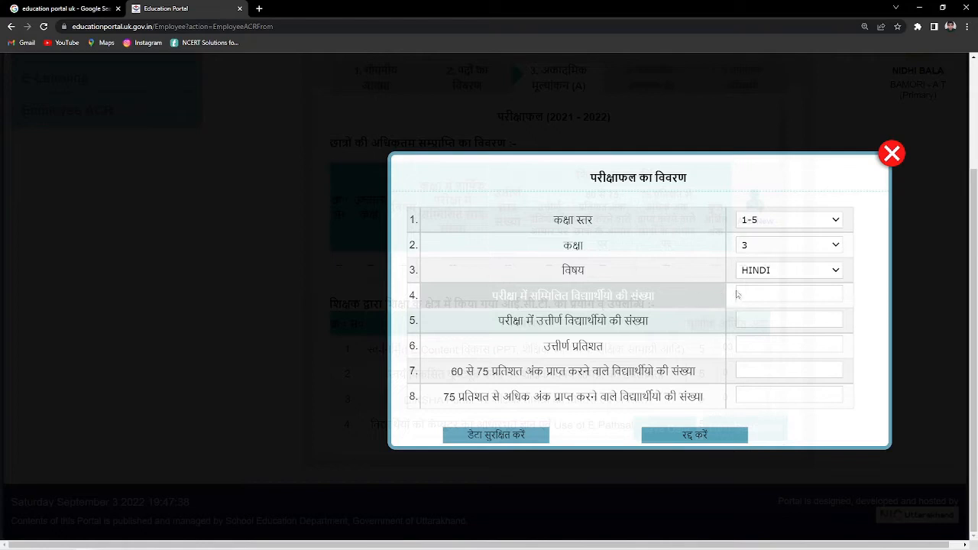
- Enter 26 appeared, 26 passed, 15 at 60–75% and 7 above 75%, then save
{"action": "left_click", "coordinate": [773, 295]}
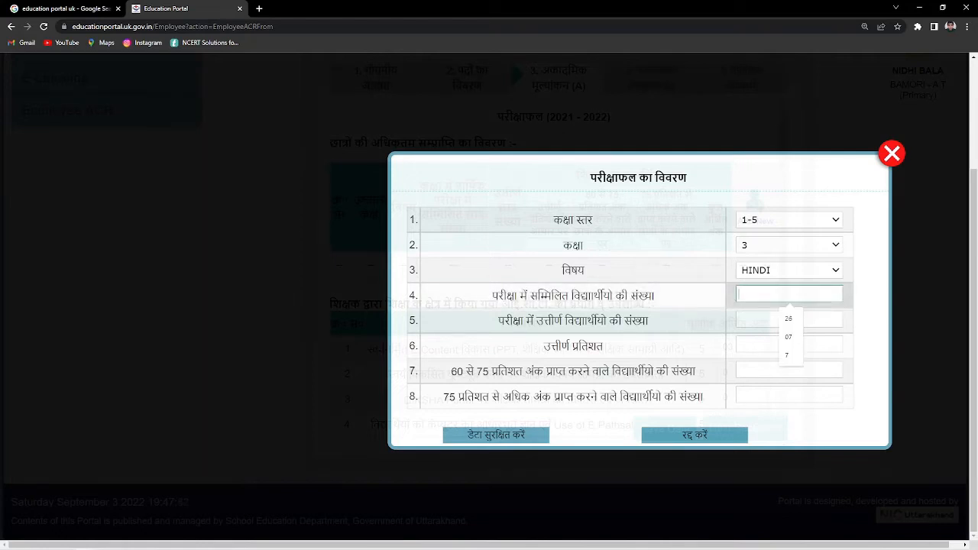
{"action": "type", "text": "26"}
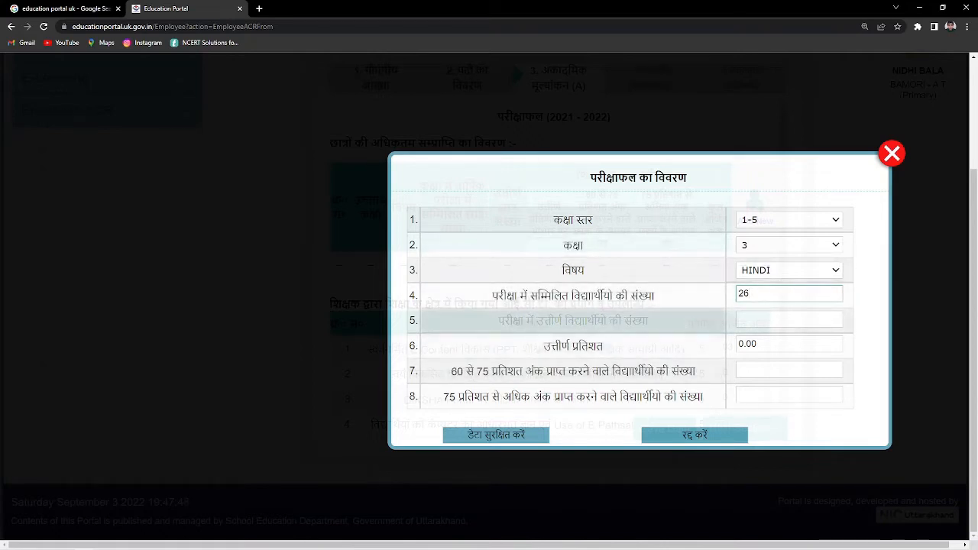
{"action": "left_click", "coordinate": [787, 319]}
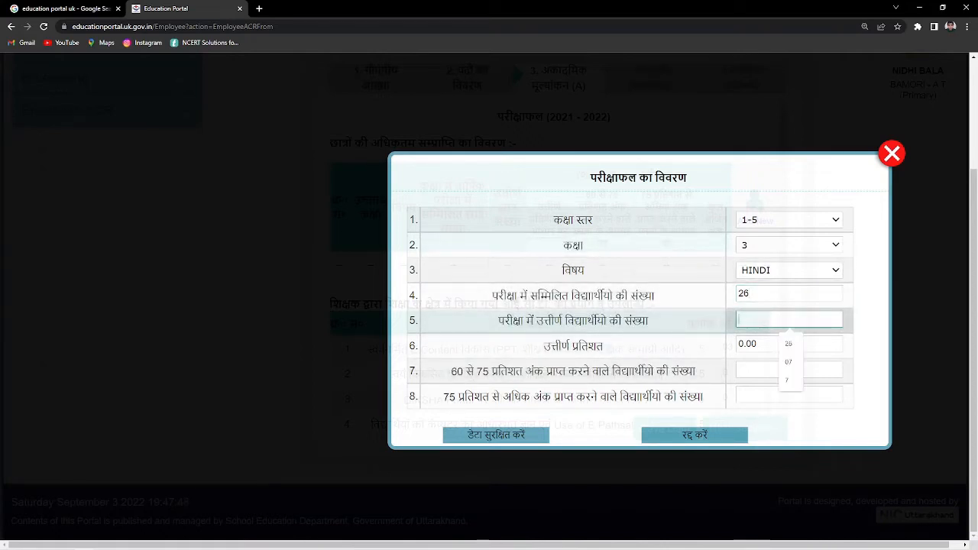
{"action": "type", "text": "26"}
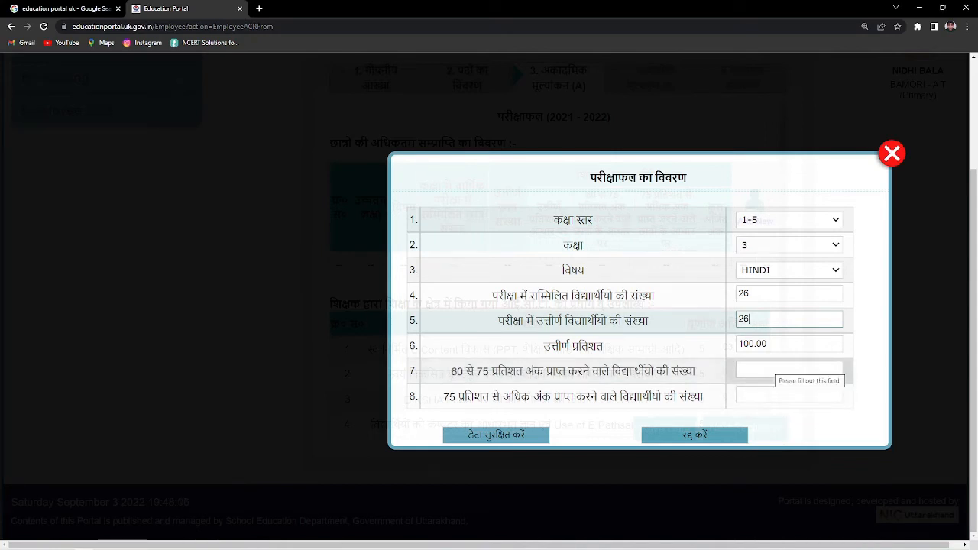
{"action": "left_click", "coordinate": [776, 370]}
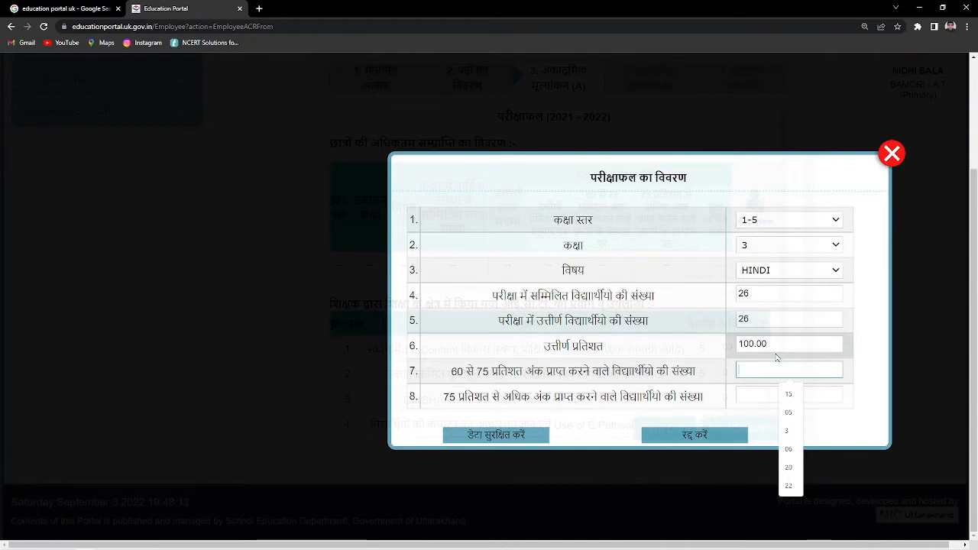
{"action": "type", "text": "15"}
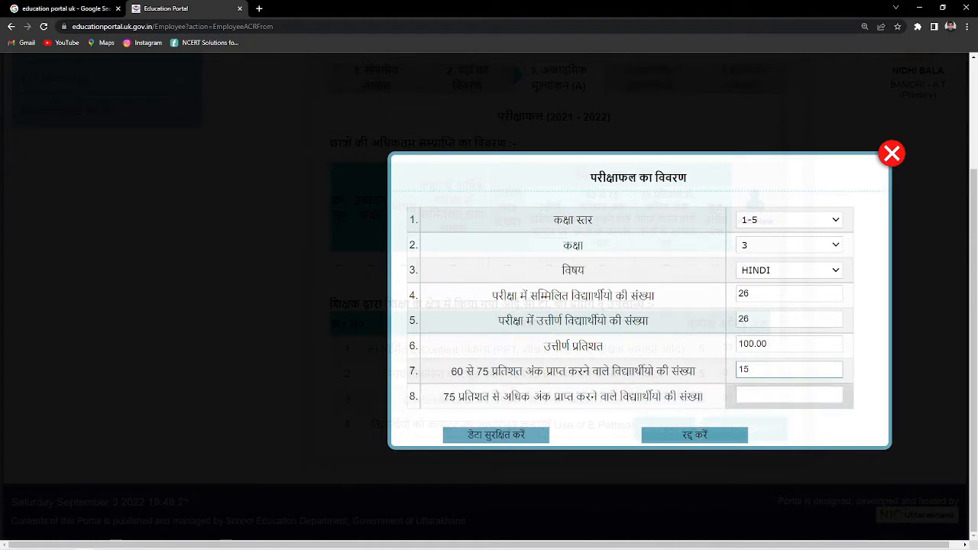
{"action": "left_click", "coordinate": [755, 394]}
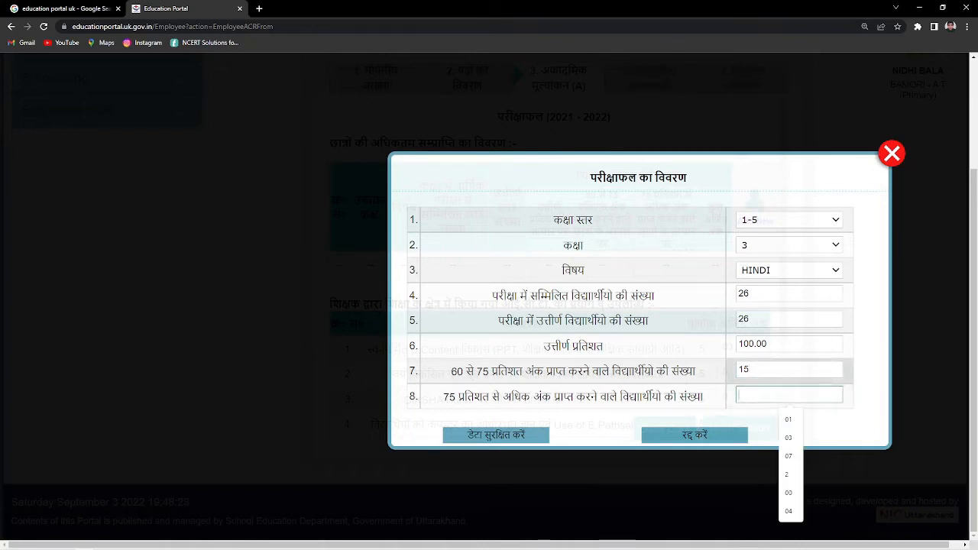
{"action": "type", "text": "7"}
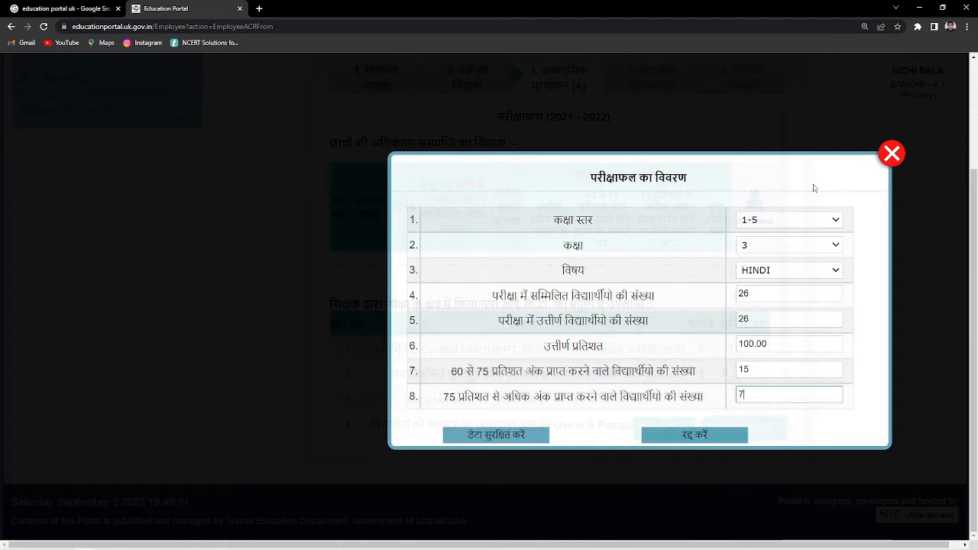
{"action": "left_click", "coordinate": [507, 435]}
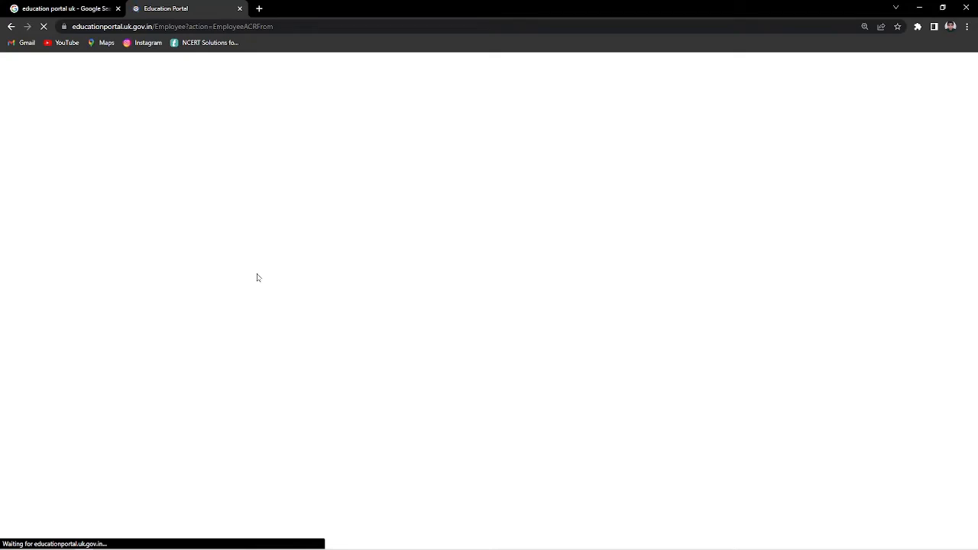
- Dismiss the notices, reach the Academic Evaluation (A) list with the Hindi row, and add another result
{"action": "scroll", "coordinate": [638, 420], "scroll_direction": "down", "scroll_amount": 3}
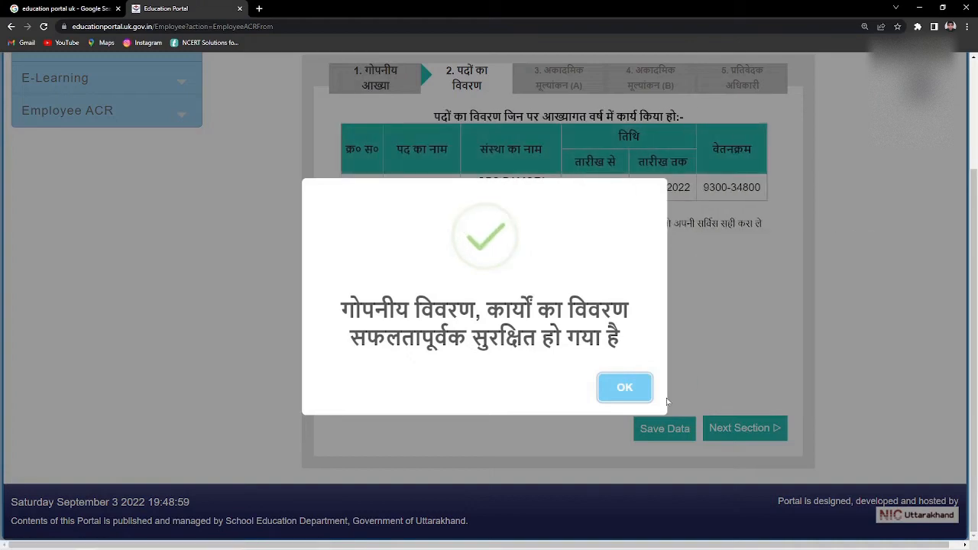
{"action": "left_click", "coordinate": [620, 390]}
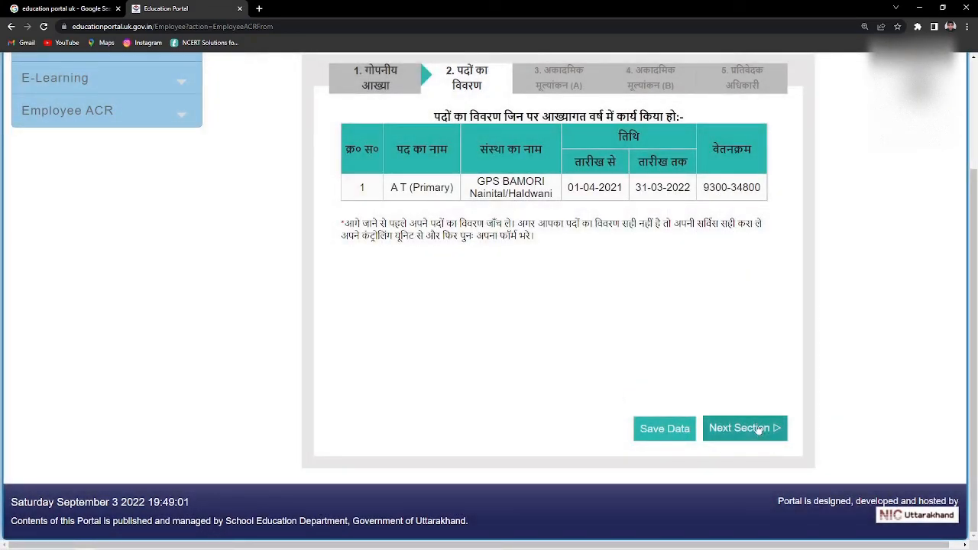
{"action": "left_click", "coordinate": [754, 427]}
{"action": "left_click", "coordinate": [626, 388]}
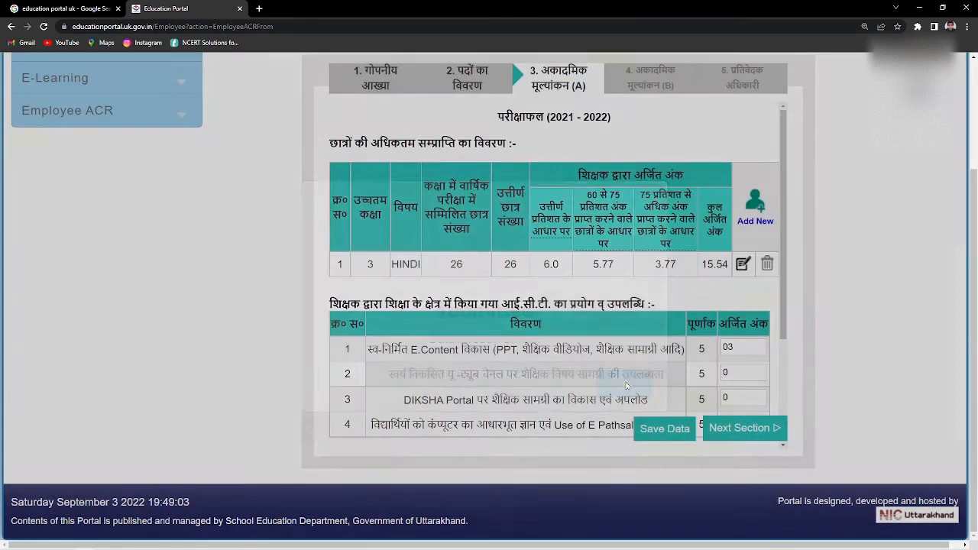
{"action": "scroll", "coordinate": [477, 294], "scroll_direction": "down", "scroll_amount": 2}
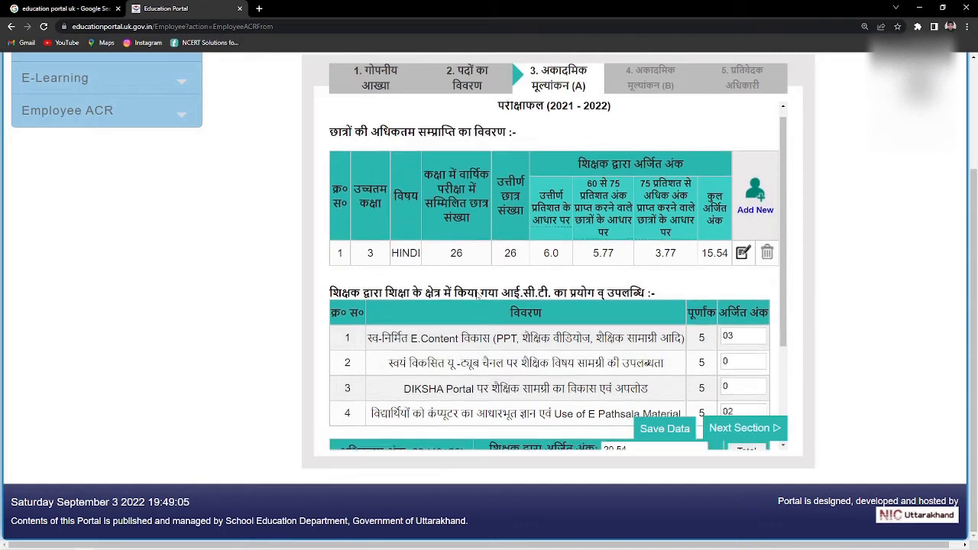
{"action": "scroll", "coordinate": [476, 294], "scroll_direction": "up", "scroll_amount": 2}
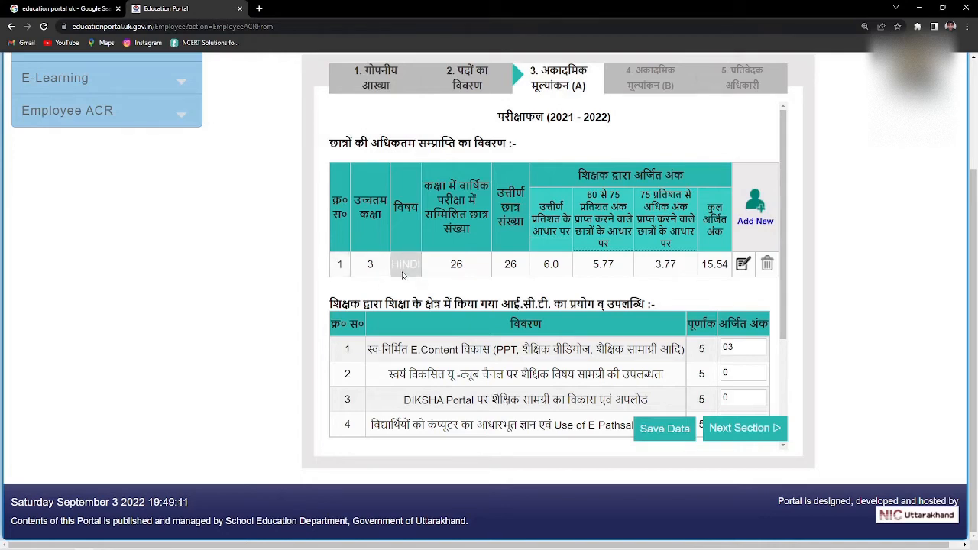
{"action": "left_click", "coordinate": [754, 202]}
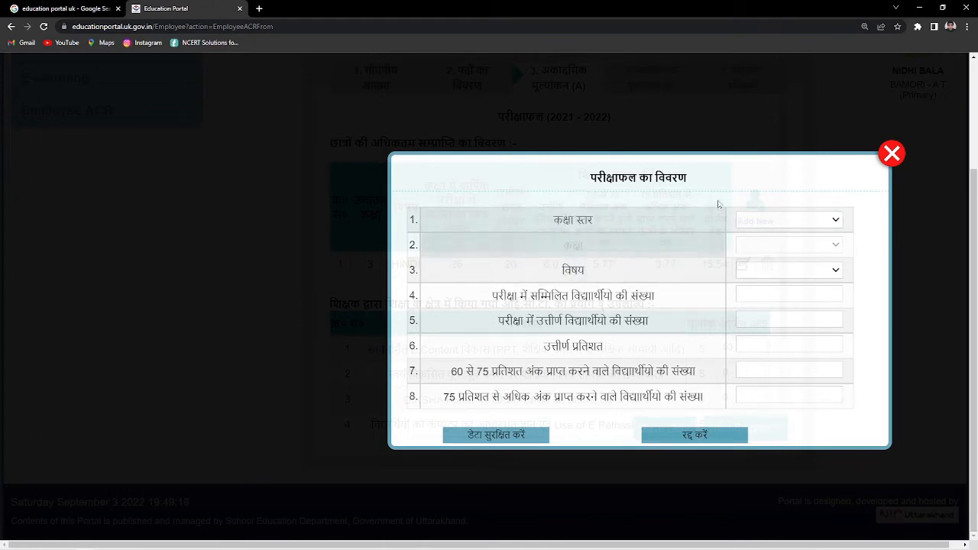
- Choose class level 1-5, class 3 and subject SANSKRIT in the new result entry
{"action": "left_click", "coordinate": [776, 220]}
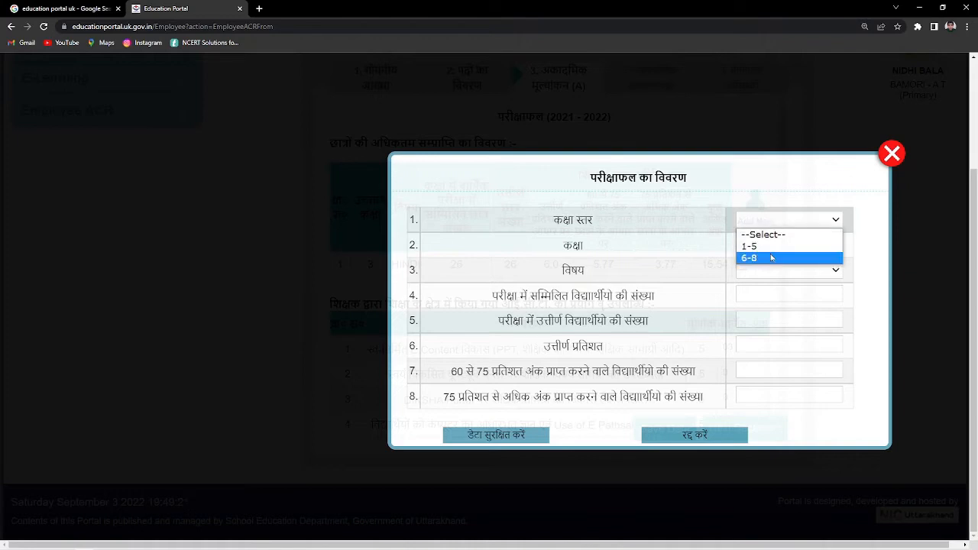
{"action": "left_click", "coordinate": [771, 247]}
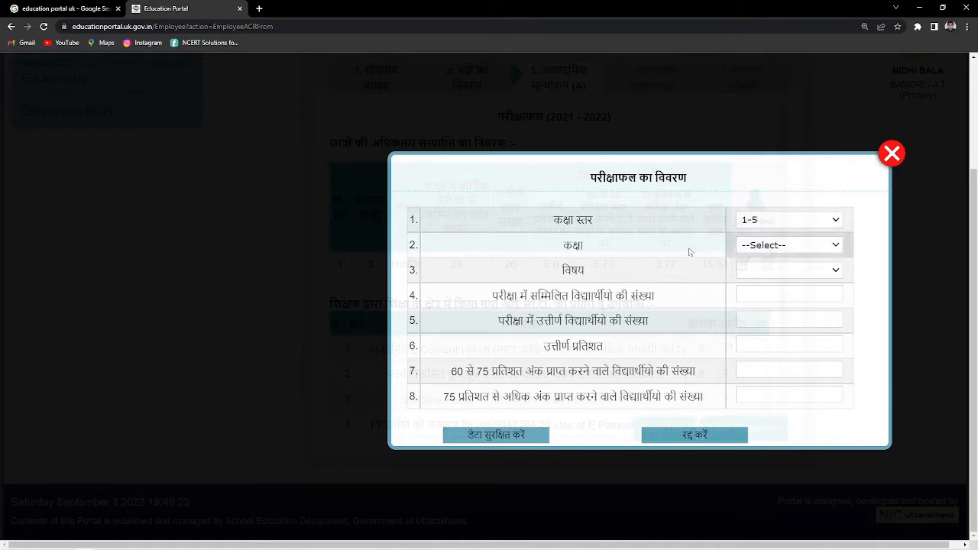
{"action": "left_click", "coordinate": [790, 252]}
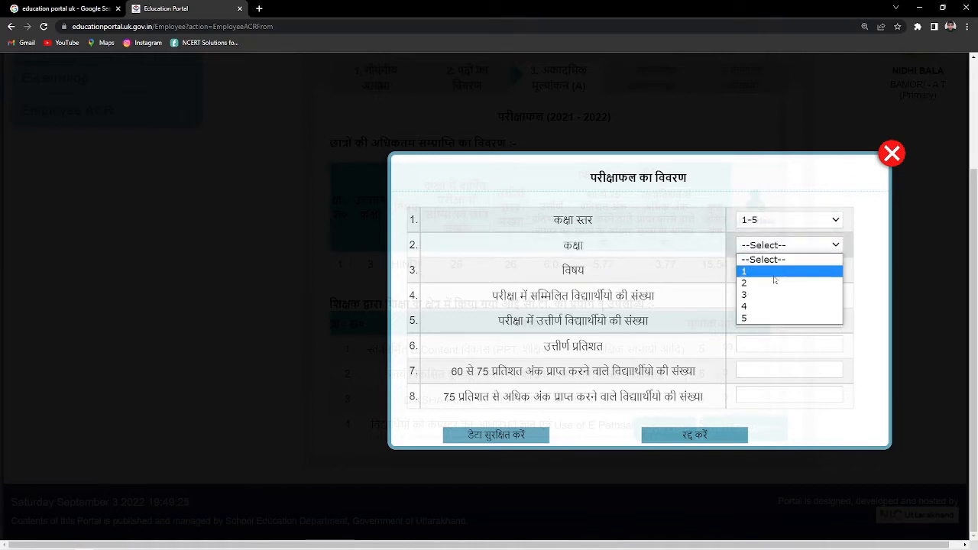
{"action": "left_click", "coordinate": [760, 294]}
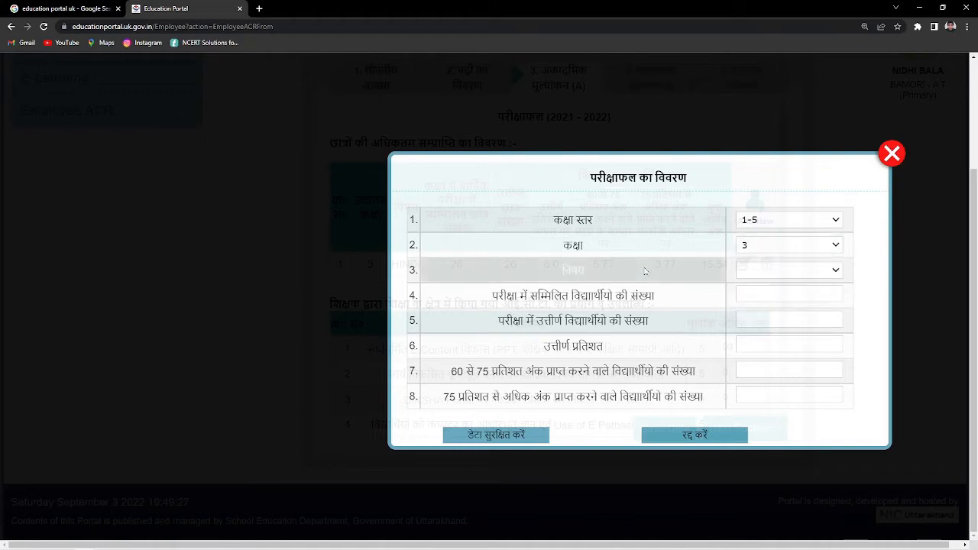
{"action": "left_click", "coordinate": [773, 273]}
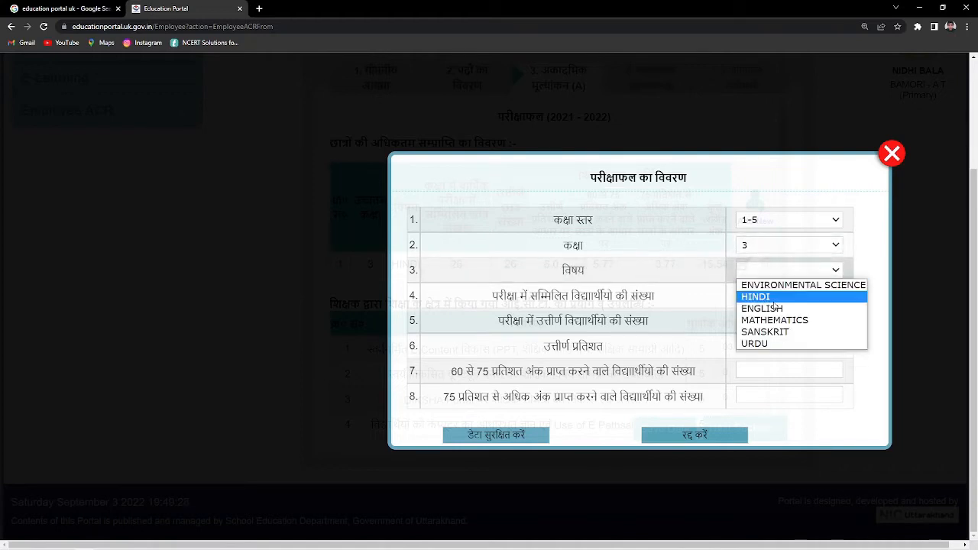
{"action": "left_click", "coordinate": [783, 334]}
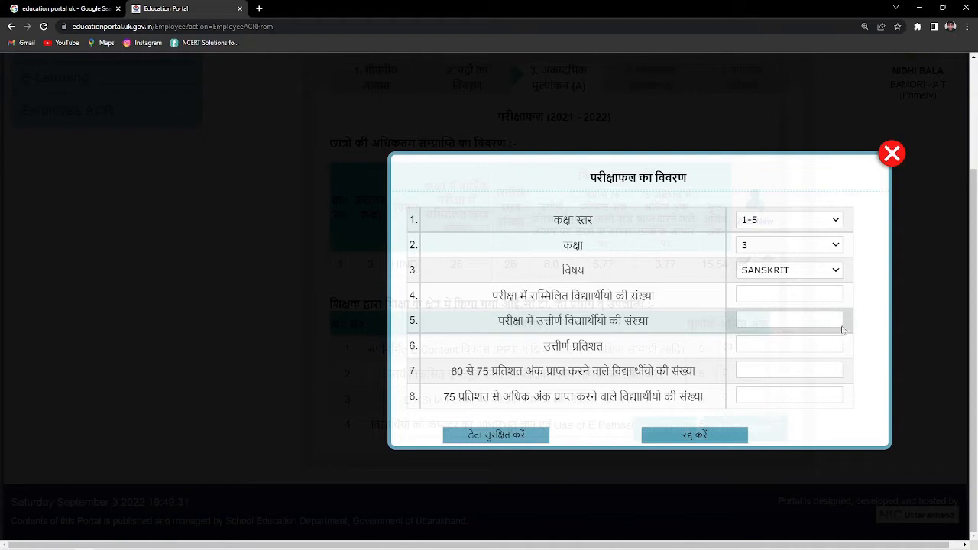
- Enter 26 appeared, 26 passed, 18 at 60–75% and 3 above 75%, then save
{"action": "left_click", "coordinate": [783, 295]}
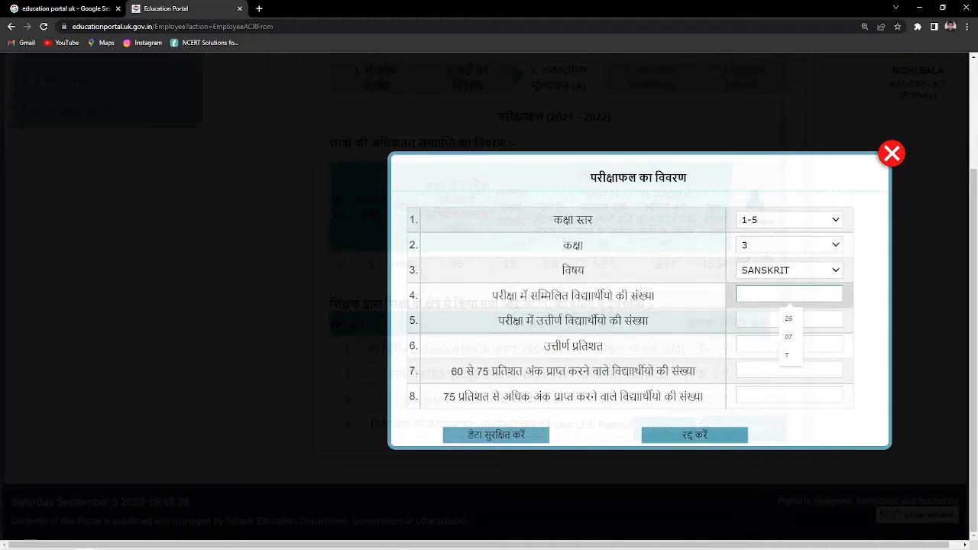
{"action": "type", "text": "26"}
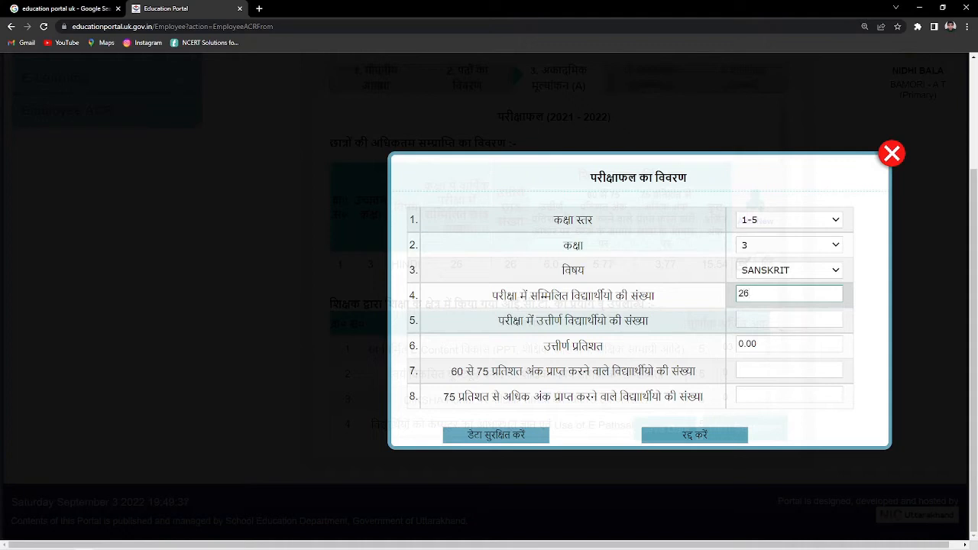
{"action": "left_click", "coordinate": [782, 317]}
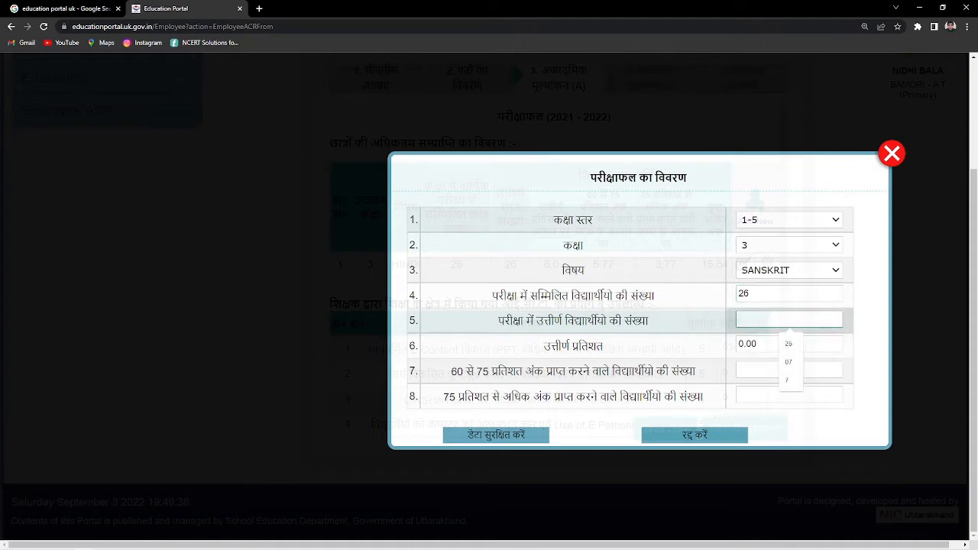
{"action": "type", "text": "26"}
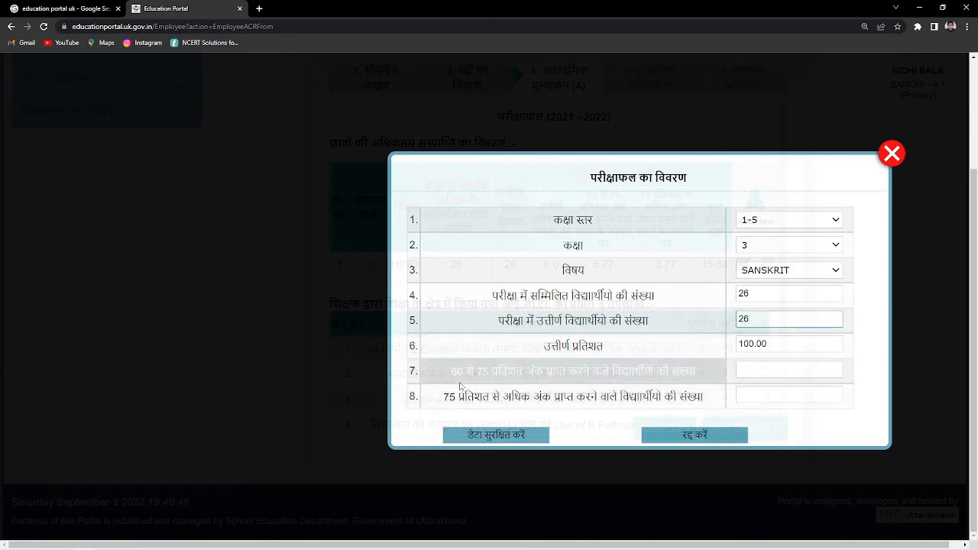
{"action": "left_click", "coordinate": [789, 369]}
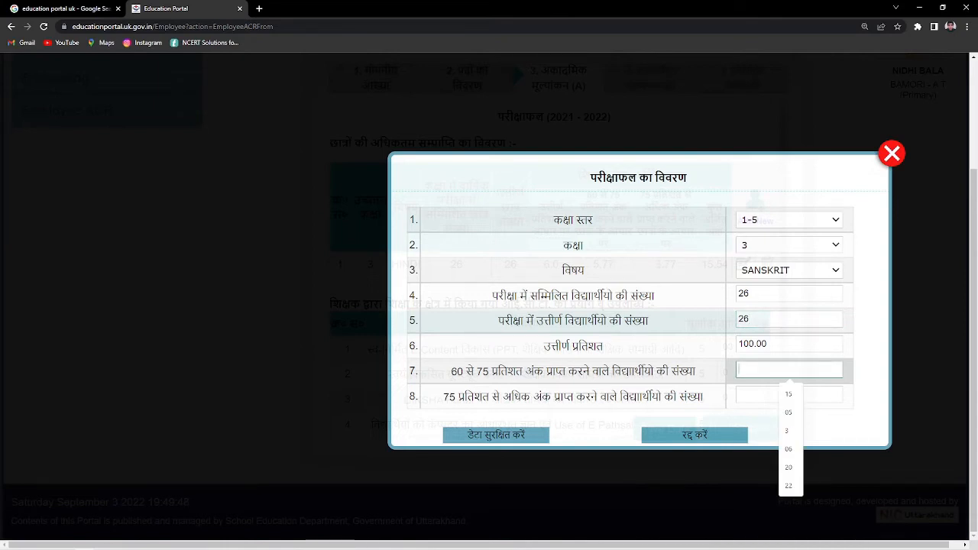
{"action": "type", "text": "18"}
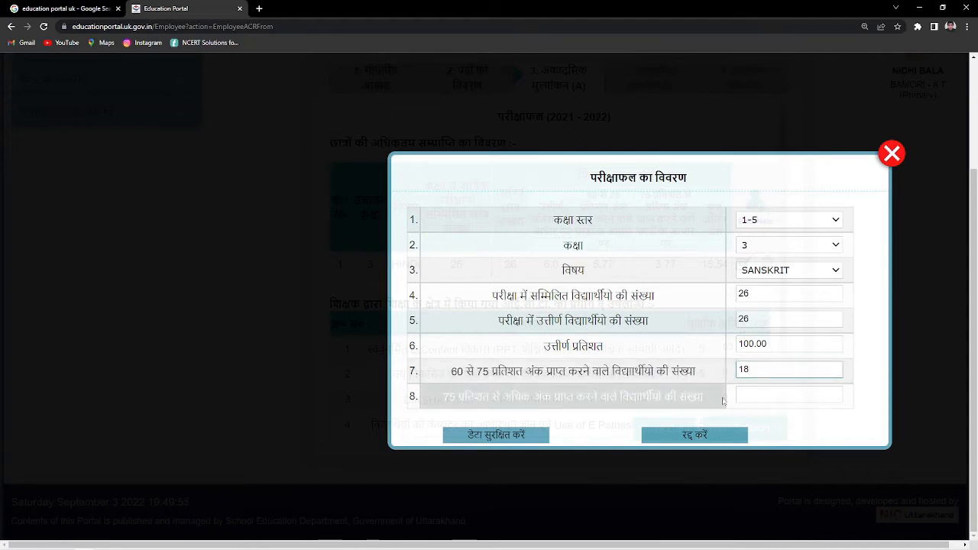
{"action": "left_click", "coordinate": [780, 395]}
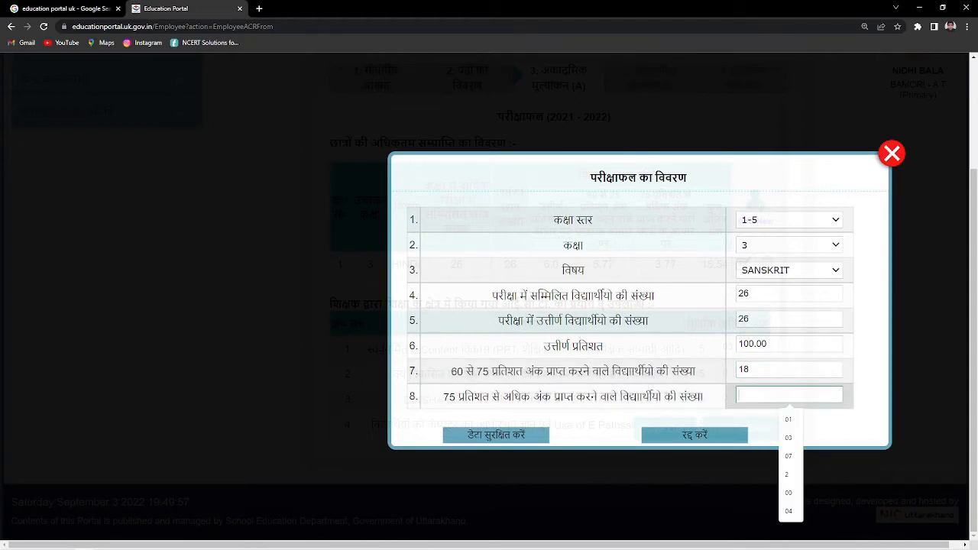
{"action": "type", "text": "3"}
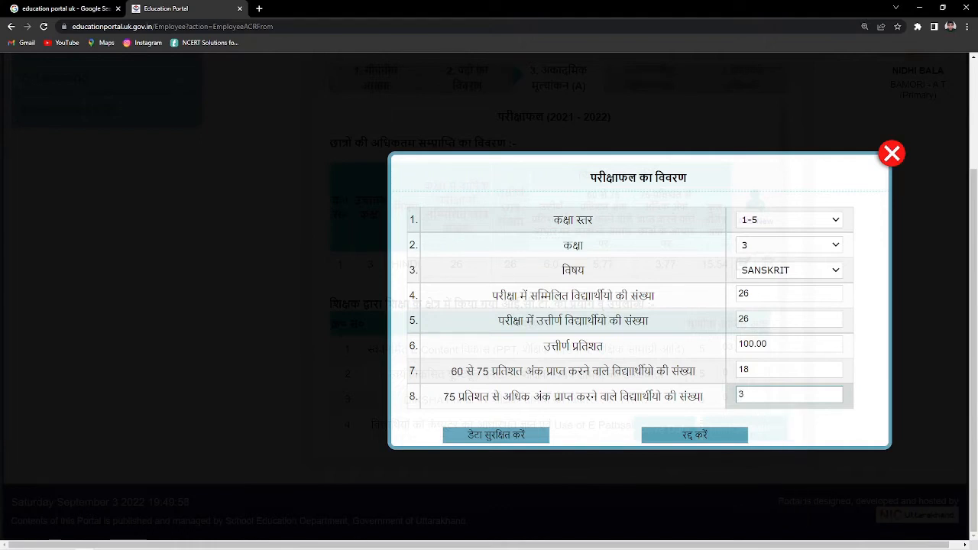
{"action": "left_click", "coordinate": [494, 435]}
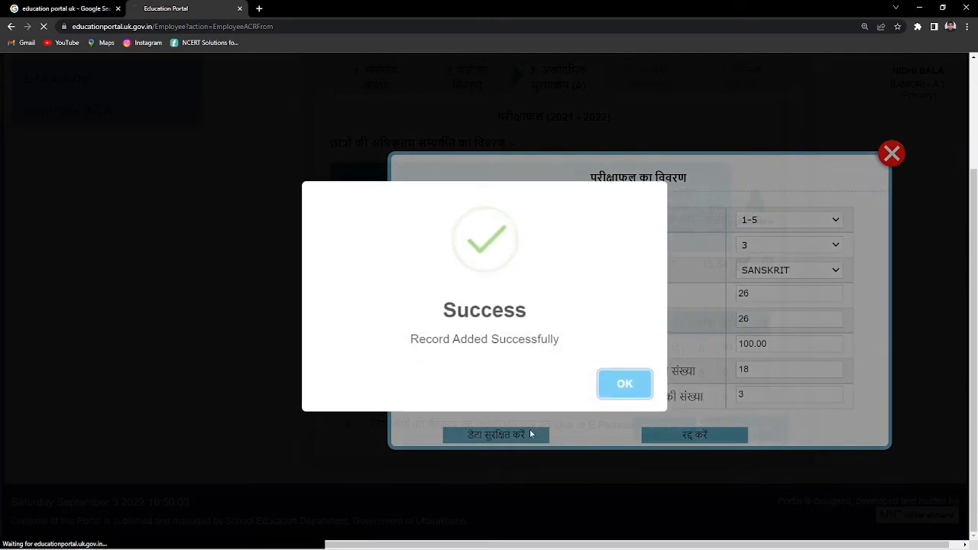
- Save the confidential details and continue past the confirmations to the next ACR section
{"action": "left_click", "coordinate": [610, 383]}
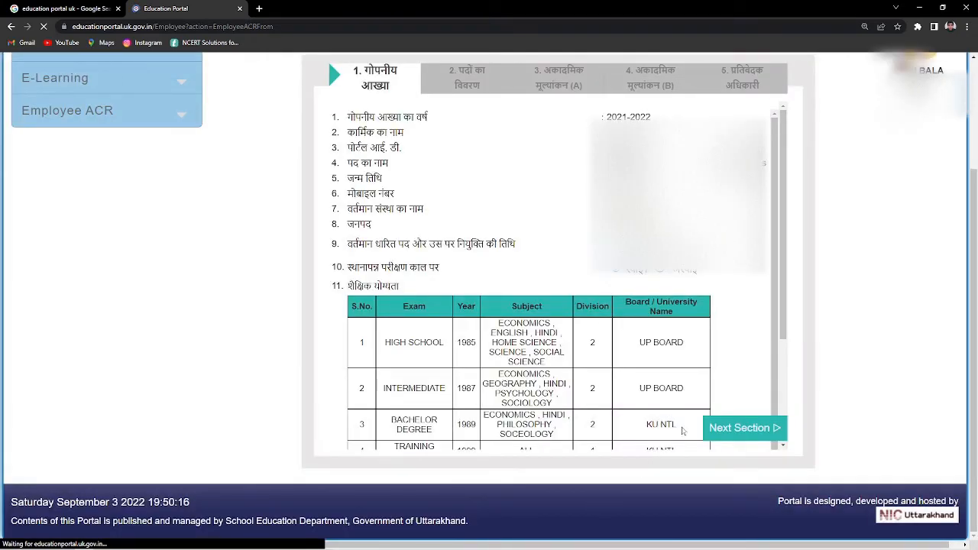
{"action": "left_click", "coordinate": [742, 430]}
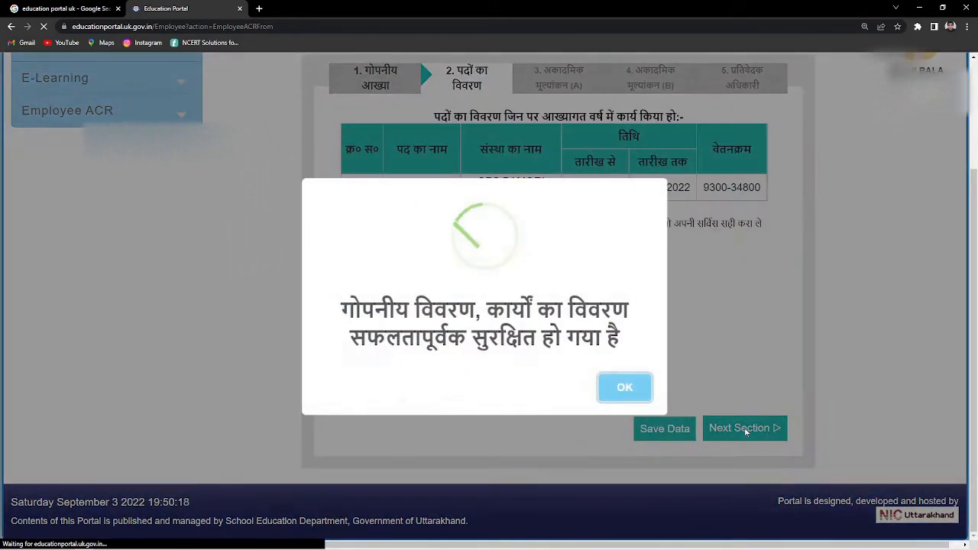
{"action": "left_click", "coordinate": [630, 388]}
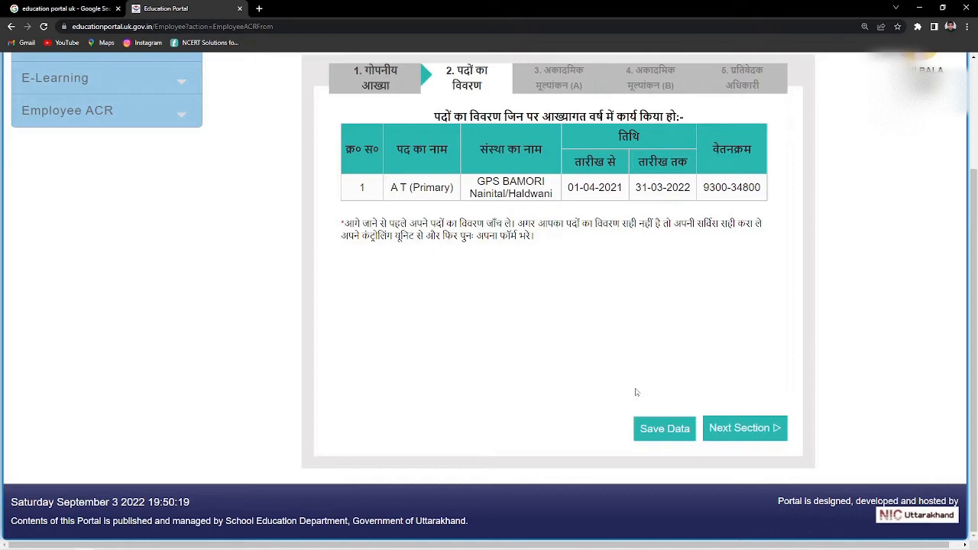
{"action": "left_click", "coordinate": [738, 429]}
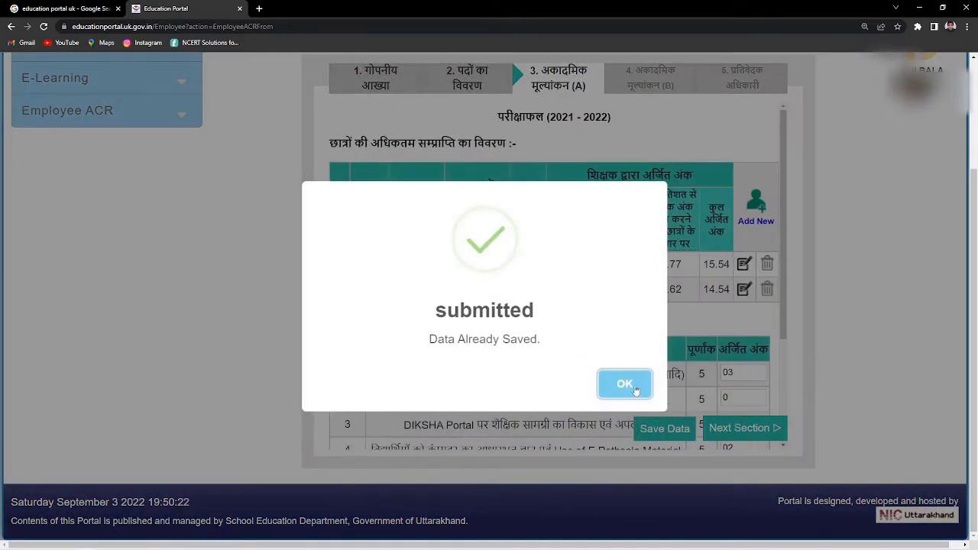
- Dismiss the 'Data Already Saved' notice and scroll down to the ICT marks total of 35.08
{"action": "left_click", "coordinate": [628, 384]}
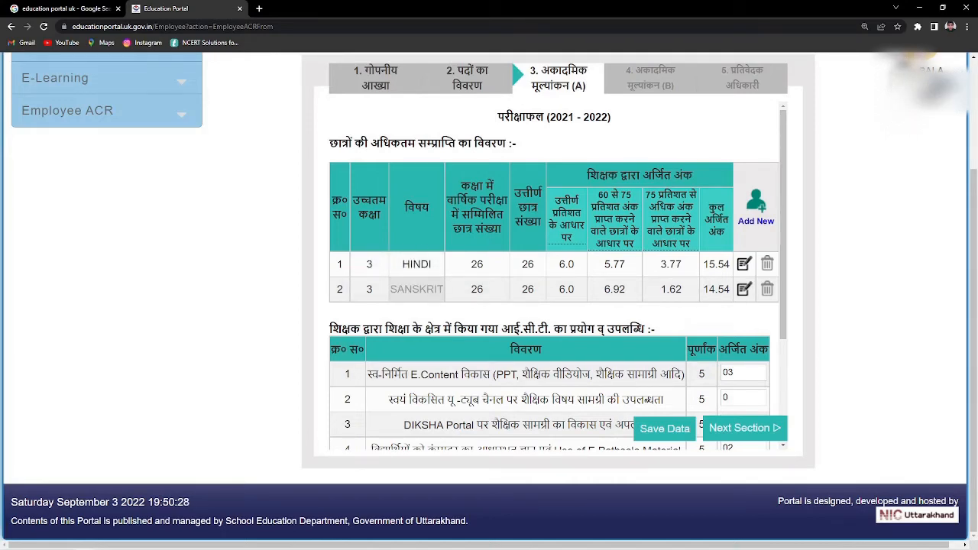
{"action": "scroll", "coordinate": [334, 341], "scroll_direction": "down", "scroll_amount": 2}
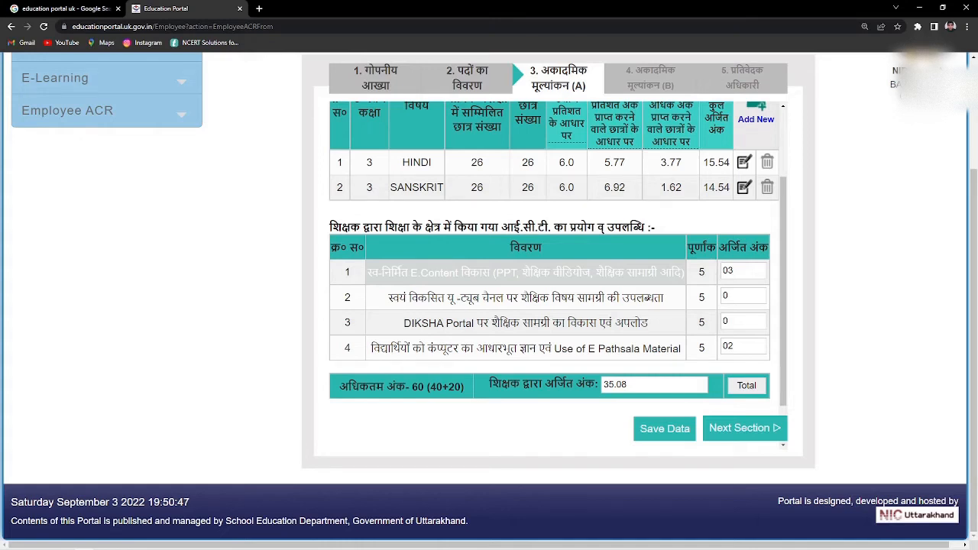
{"action": "left_click", "coordinate": [743, 271]}
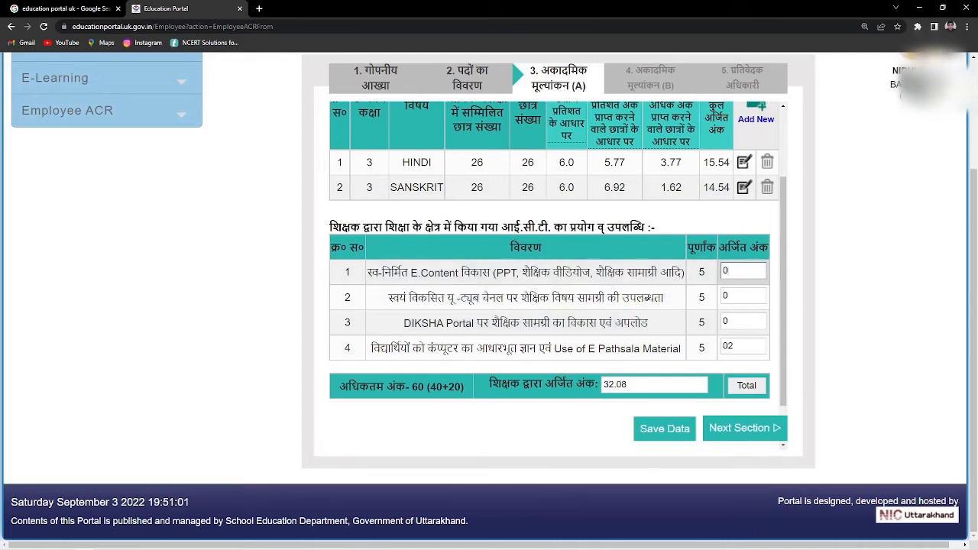
{"action": "type", "text": "3"}
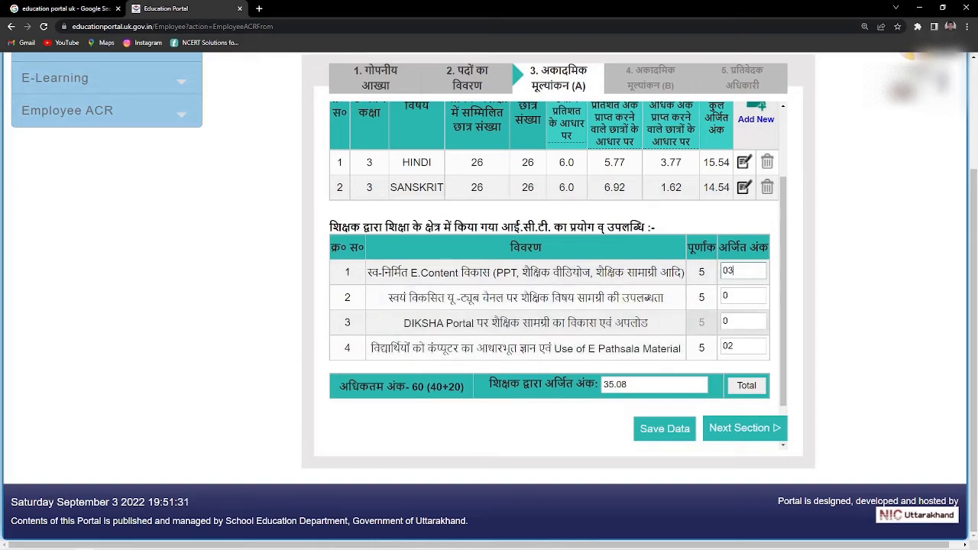
{"action": "left_click", "coordinate": [739, 321]}
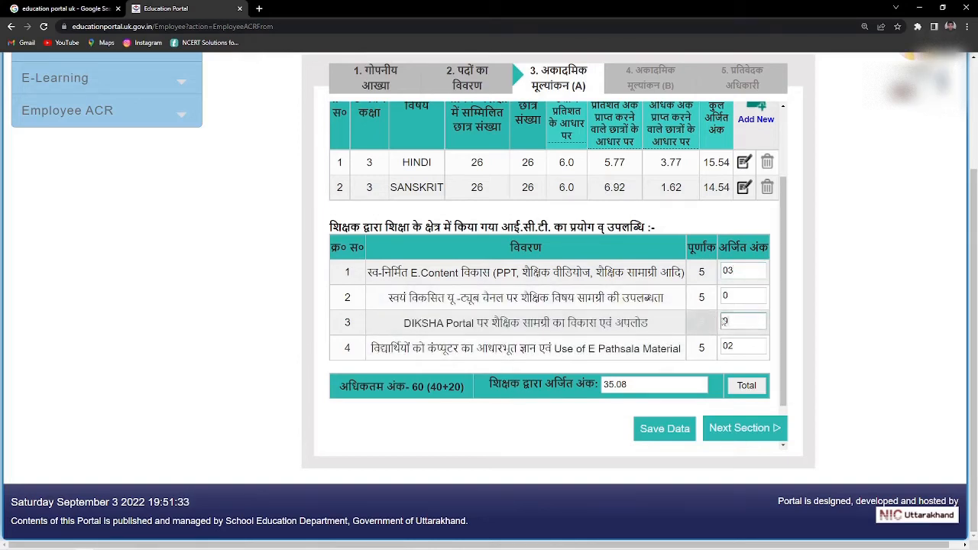
{"action": "left_click", "coordinate": [742, 347]}
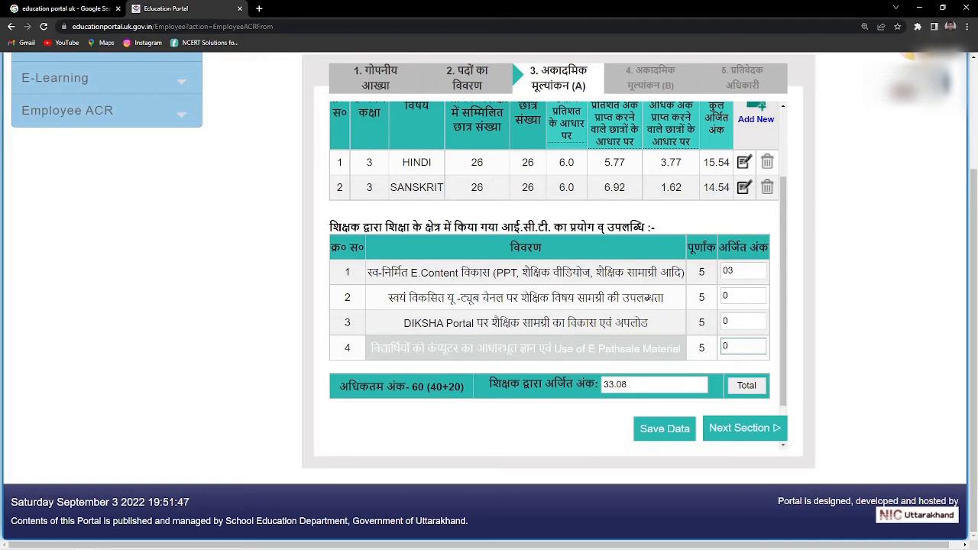
{"action": "left_click", "coordinate": [266, 380]}
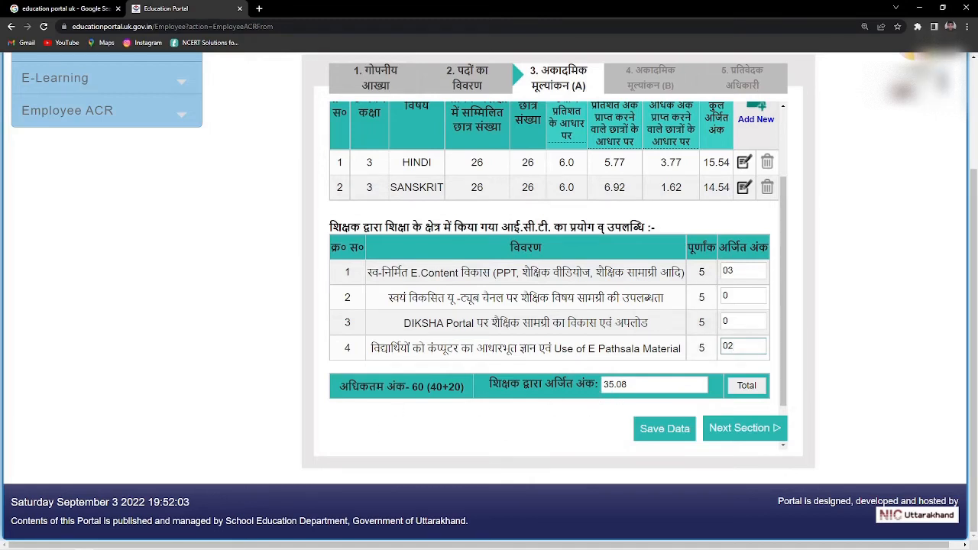
- Save the ICT marks and advance to Academic Evaluation (B)
{"action": "left_click", "coordinate": [664, 430]}
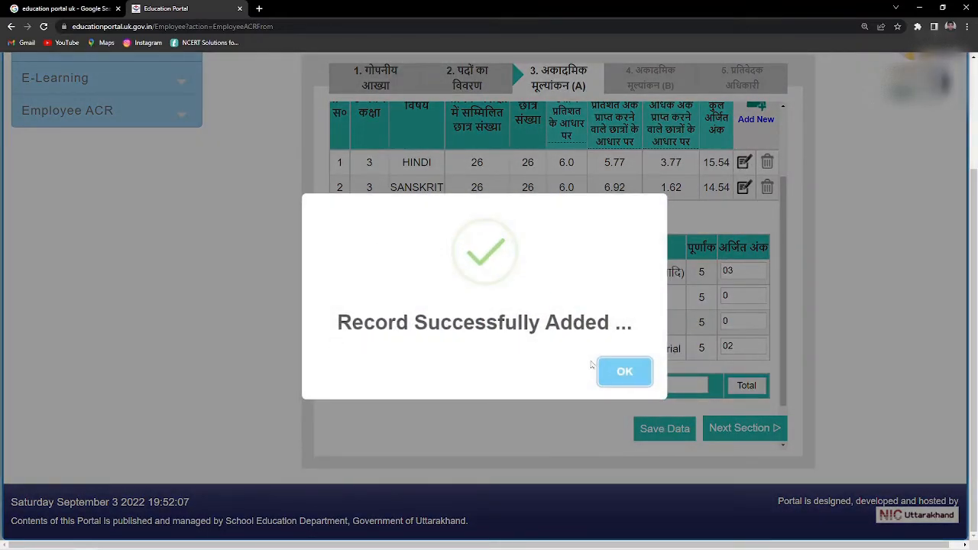
{"action": "left_click", "coordinate": [622, 370]}
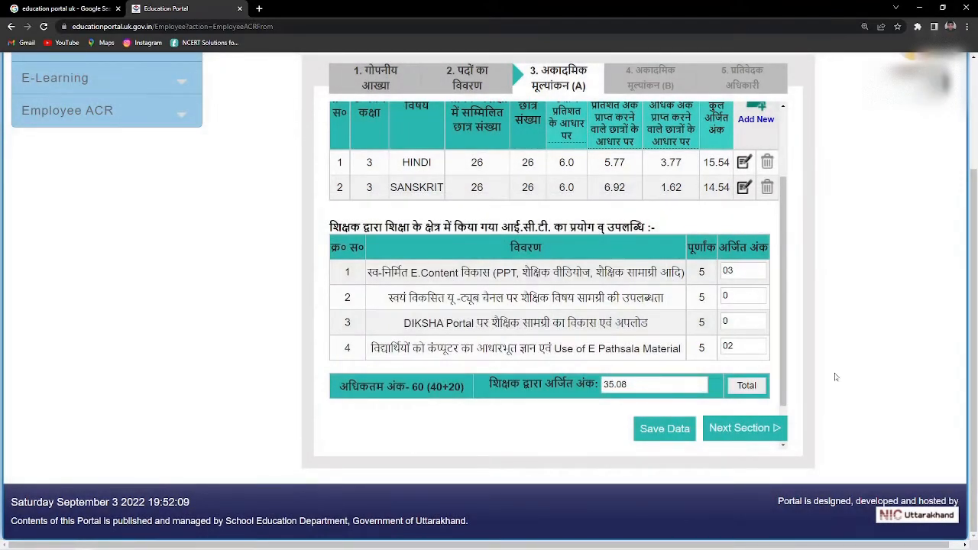
{"action": "left_click", "coordinate": [750, 427]}
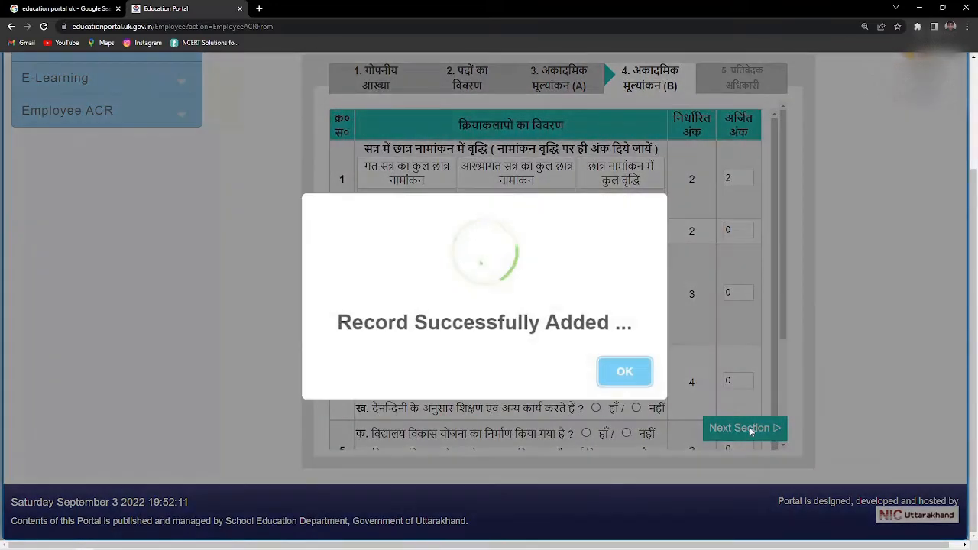
{"action": "left_click", "coordinate": [641, 376]}
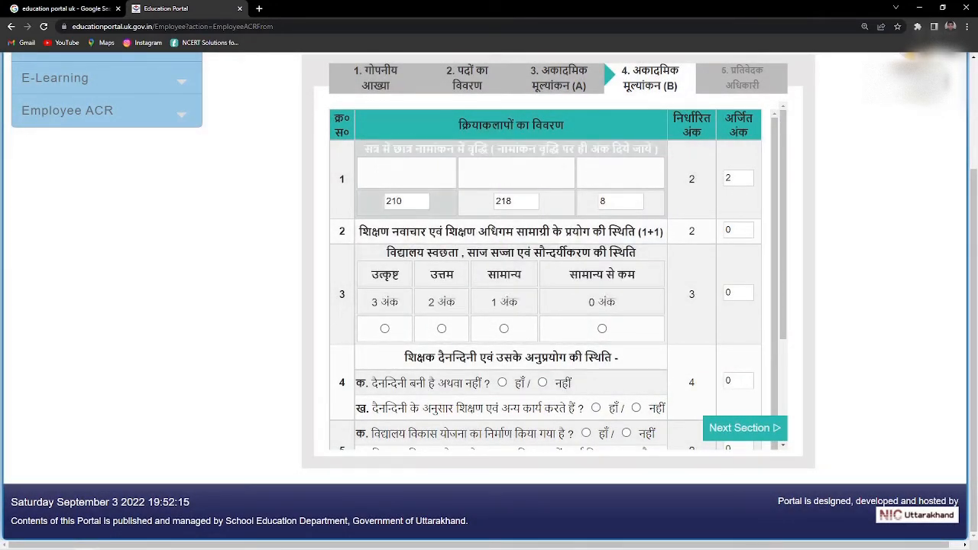
- Clear row 1's enrolment totals of 210 and 218
{"action": "left_click", "coordinate": [405, 201]}
{"action": "key", "text": "BackSpace"}
{"action": "key", "text": "BackSpace"}
{"action": "key", "text": "BackSpace"}
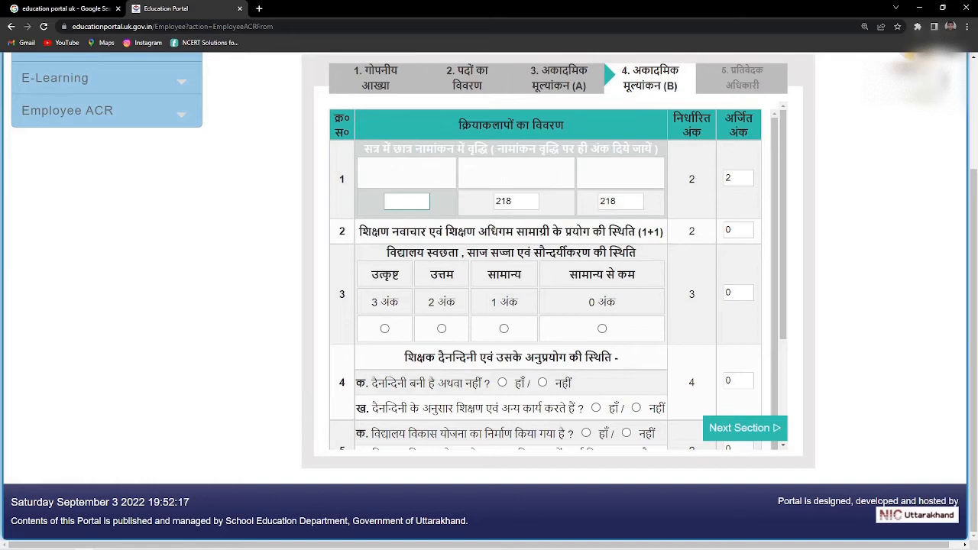
{"action": "left_click", "coordinate": [522, 201]}
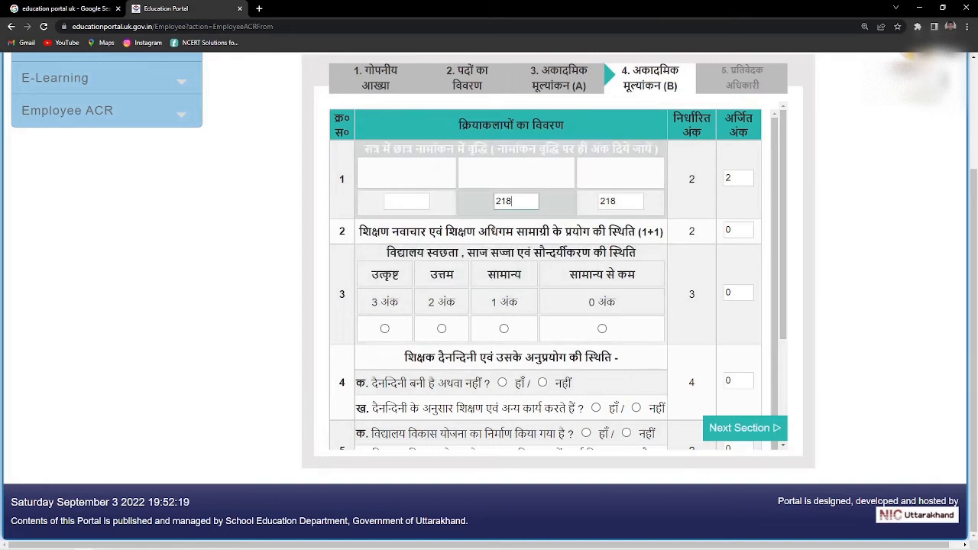
{"action": "key", "text": "BackSpace"}
{"action": "key", "text": "BackSpace"}
{"action": "key", "text": "BackSpace"}
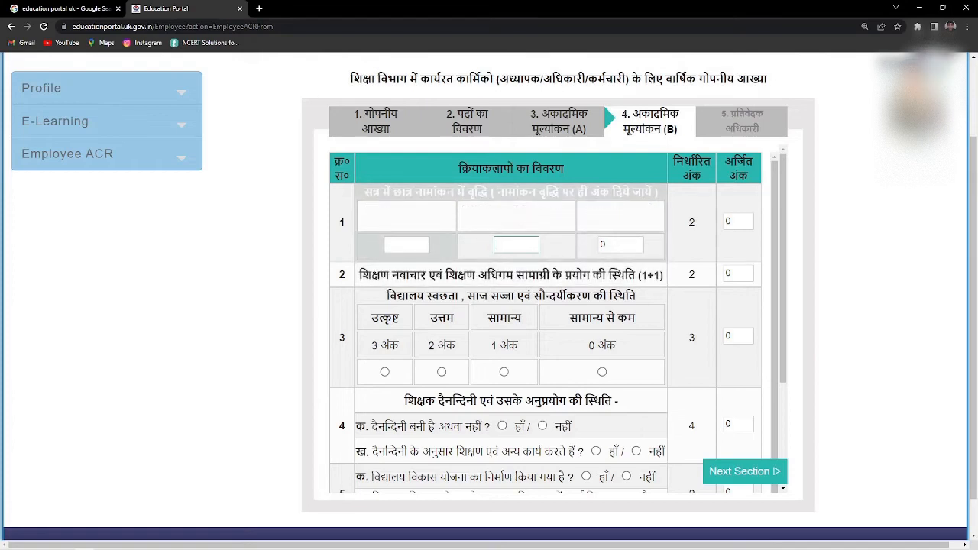
- Enter row 1's enrolment as 210 previous session and 219 current session
{"action": "left_click", "coordinate": [407, 244]}
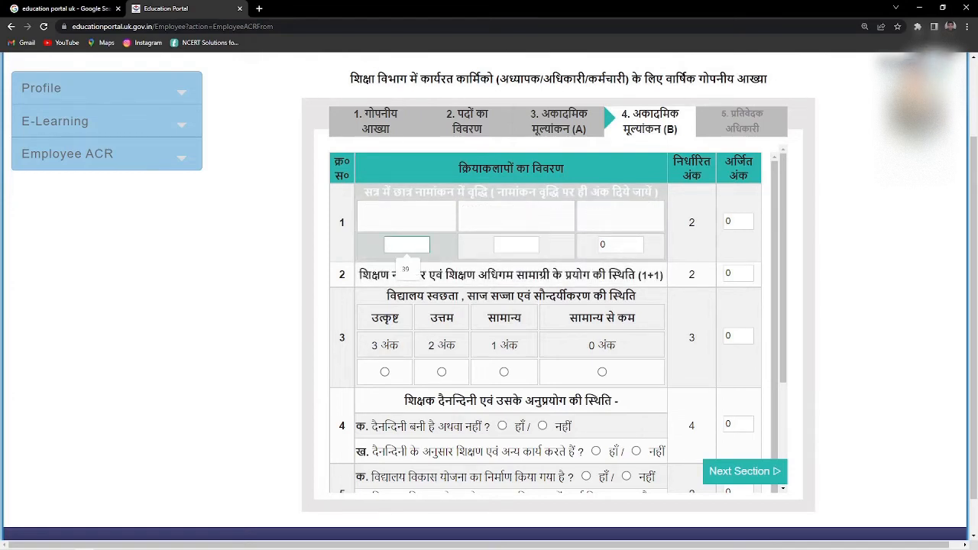
{"action": "type", "text": "210"}
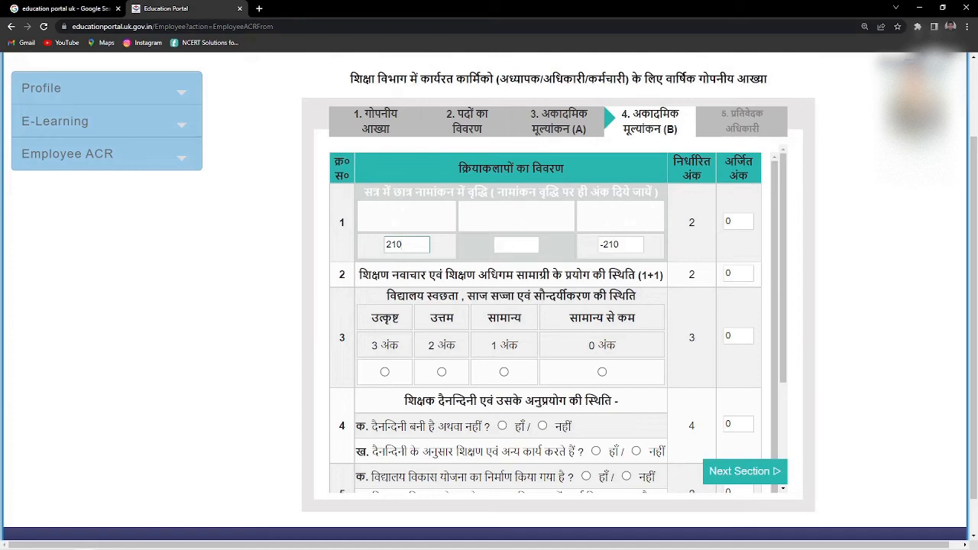
{"action": "left_click", "coordinate": [517, 245]}
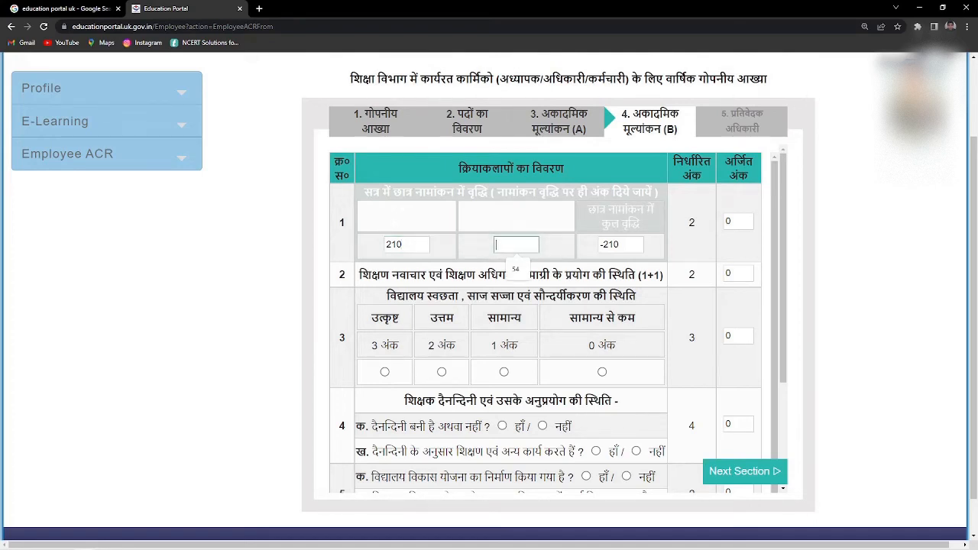
{"action": "type", "text": "219"}
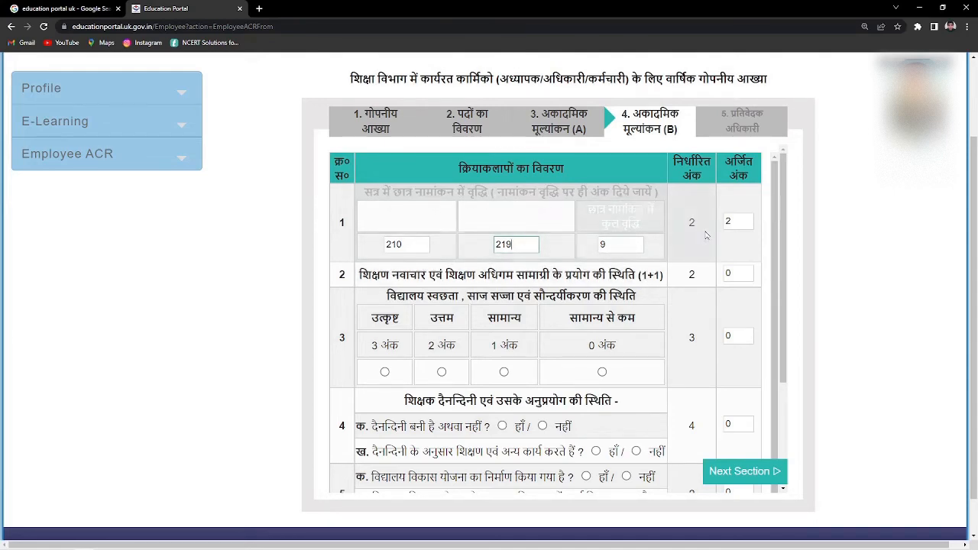
{"action": "scroll", "coordinate": [364, 267], "scroll_direction": "down", "scroll_amount": 1}
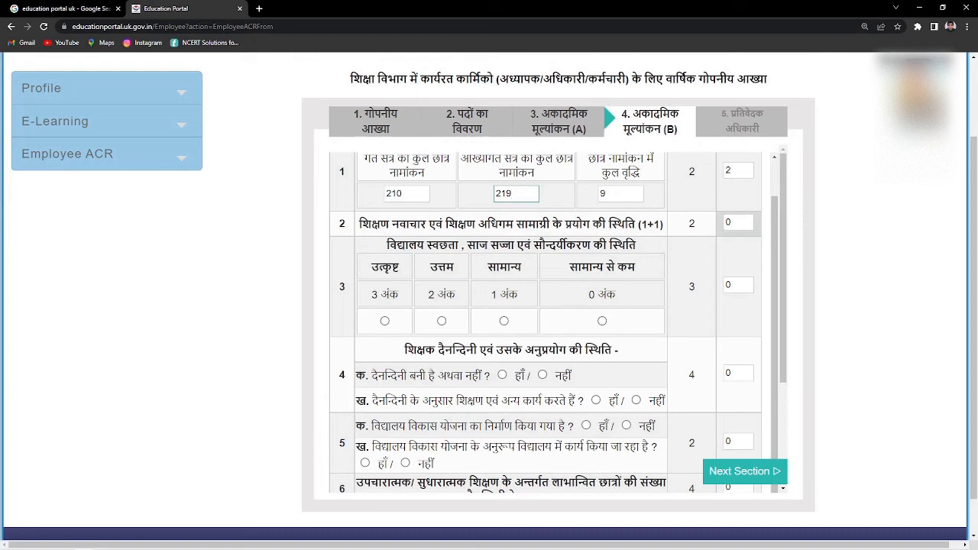
{"action": "left_click", "coordinate": [738, 222]}
- Score row 2 as 1, rate cleanliness उत्कृष्ट, and answer हाँ to the diary question
{"action": "type", "text": "1"}
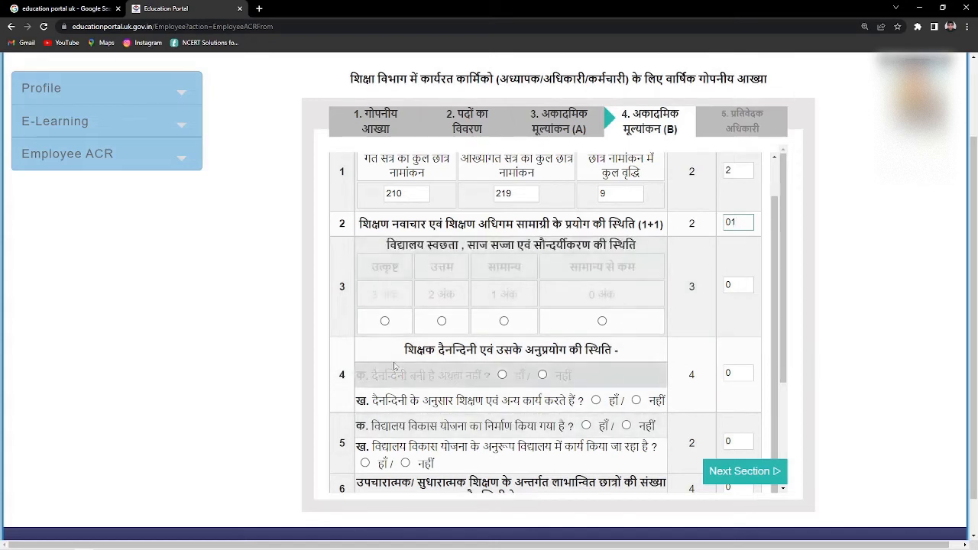
{"action": "left_click", "coordinate": [384, 320]}
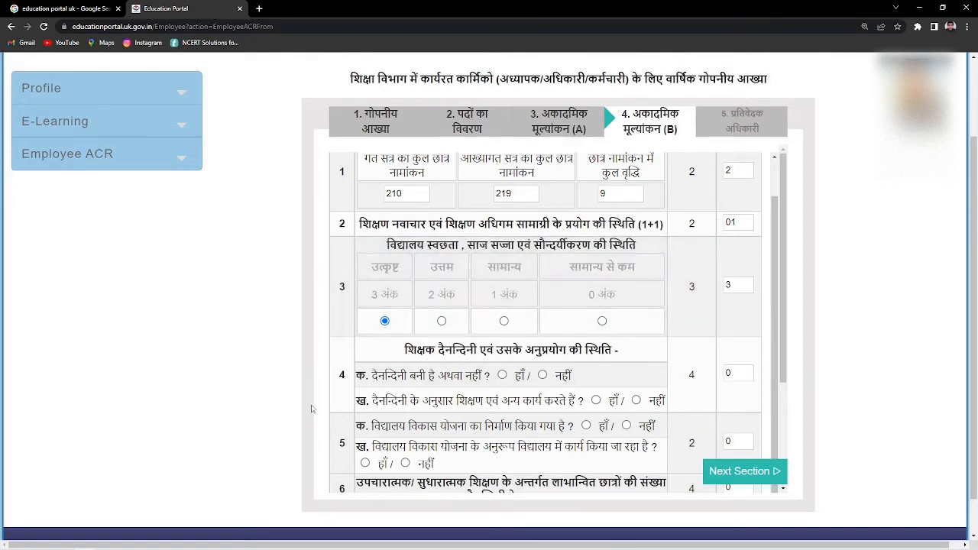
{"action": "scroll", "coordinate": [459, 405], "scroll_direction": "down", "scroll_amount": 1}
{"action": "scroll", "coordinate": [383, 308], "scroll_direction": "down", "scroll_amount": 2}
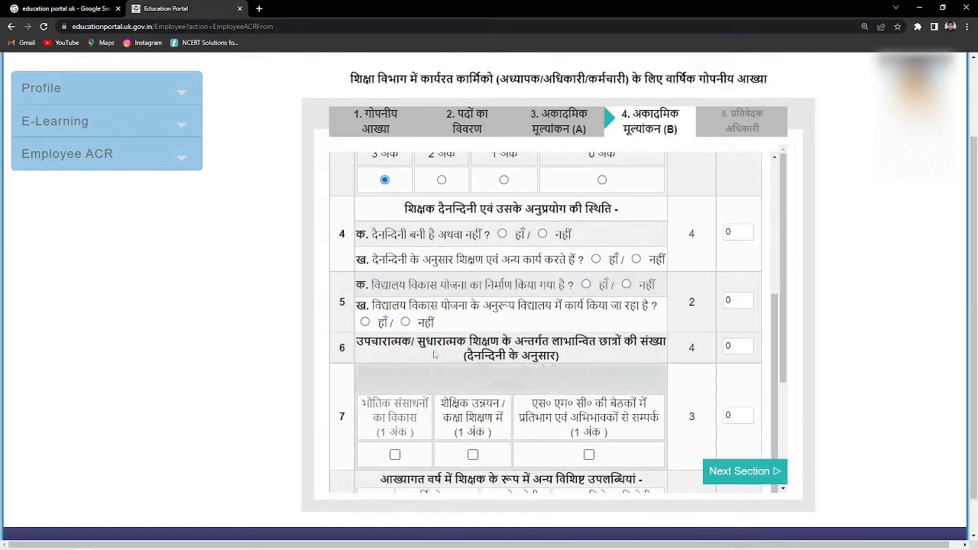
{"action": "scroll", "coordinate": [382, 309], "scroll_direction": "up", "scroll_amount": 1}
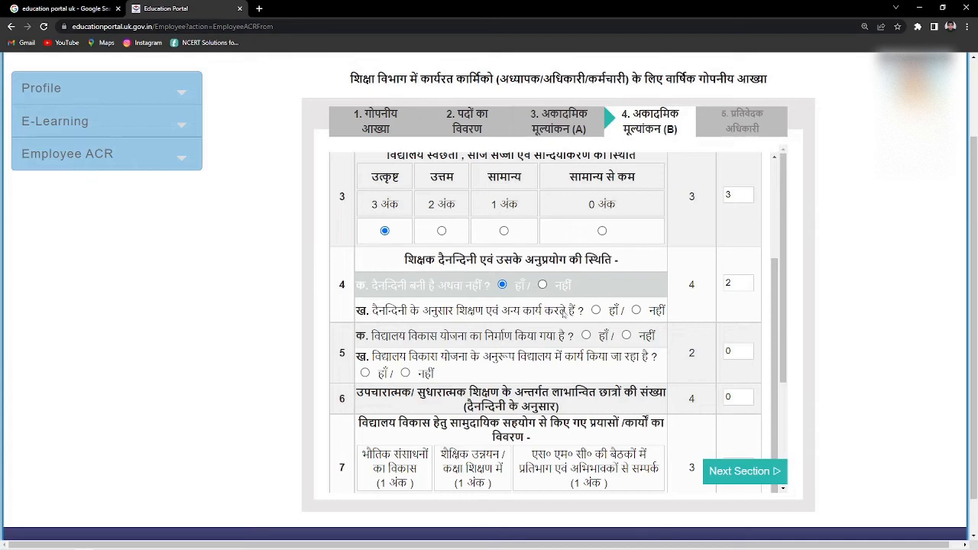
{"action": "scroll", "coordinate": [580, 292], "scroll_direction": "down", "scroll_amount": 1}
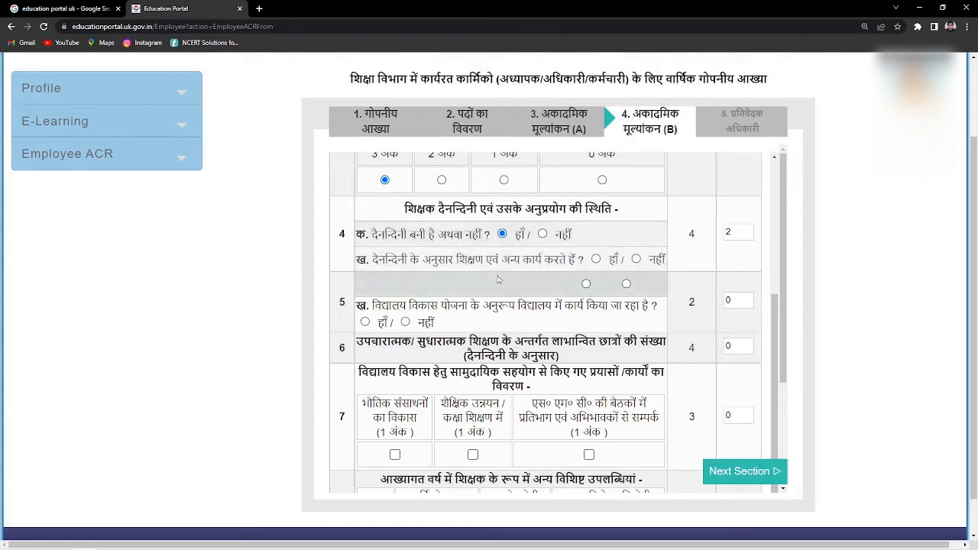
{"action": "left_click", "coordinate": [596, 260]}
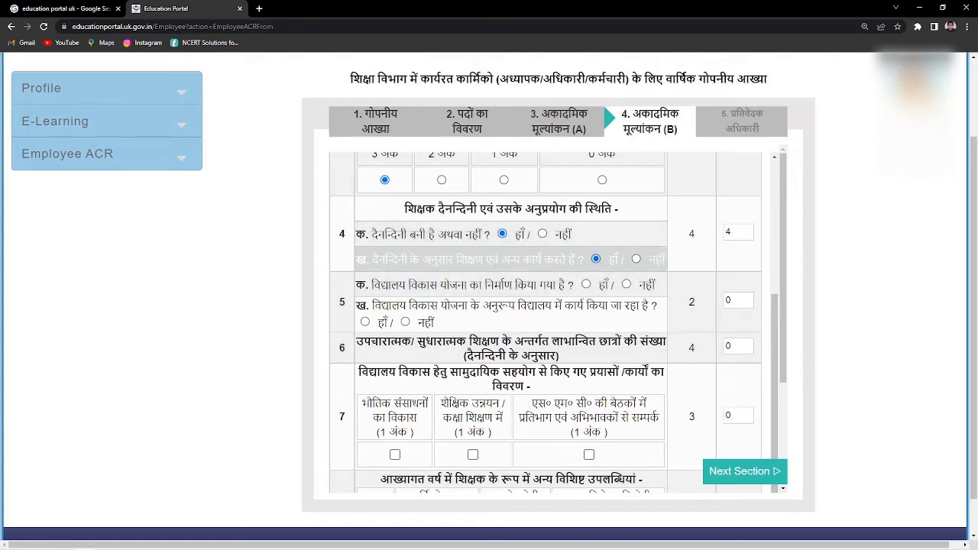
{"action": "scroll", "coordinate": [595, 259], "scroll_direction": "down", "scroll_amount": 3}
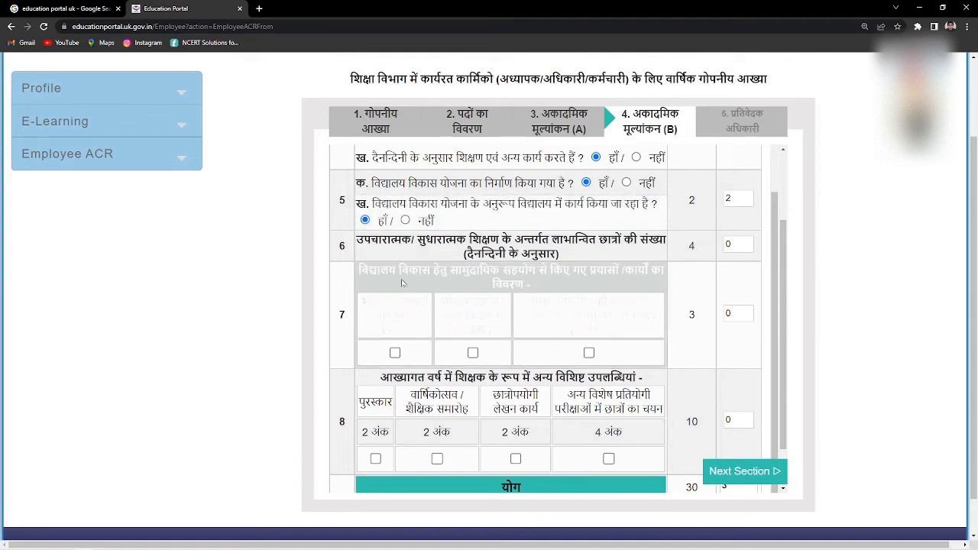
- Enter 2 marks for row 6, students helped by remedial teaching
{"action": "scroll", "coordinate": [512, 313], "scroll_direction": "down", "scroll_amount": 1}
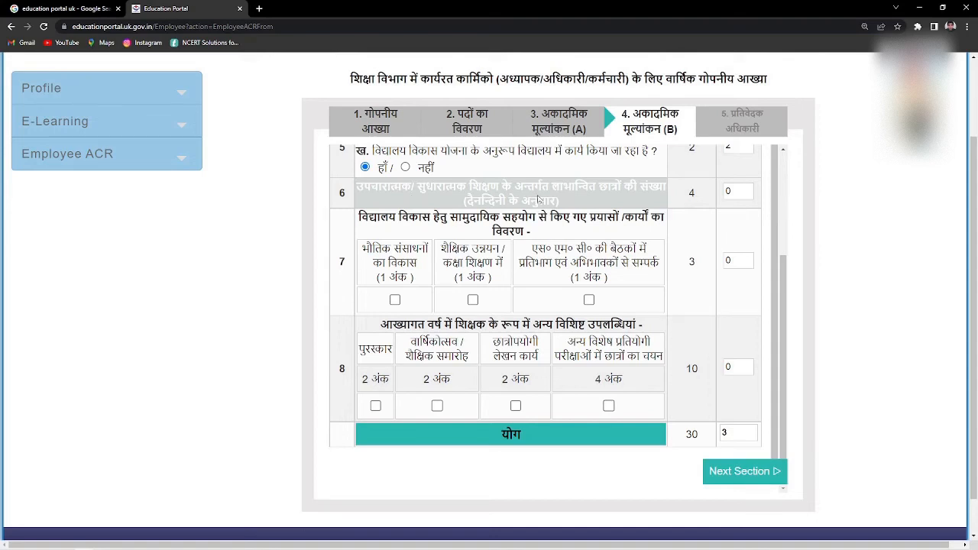
{"action": "left_click", "coordinate": [738, 191]}
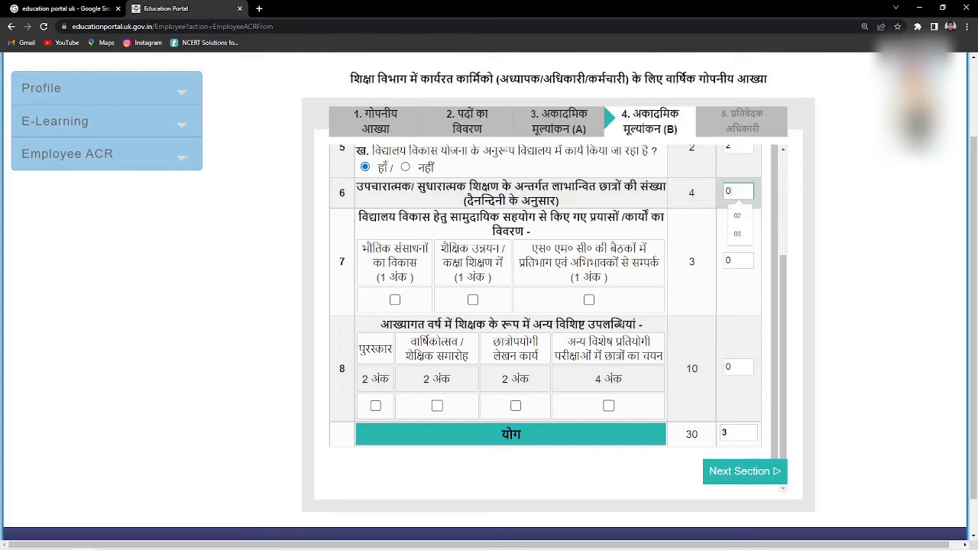
{"action": "type", "text": "2"}
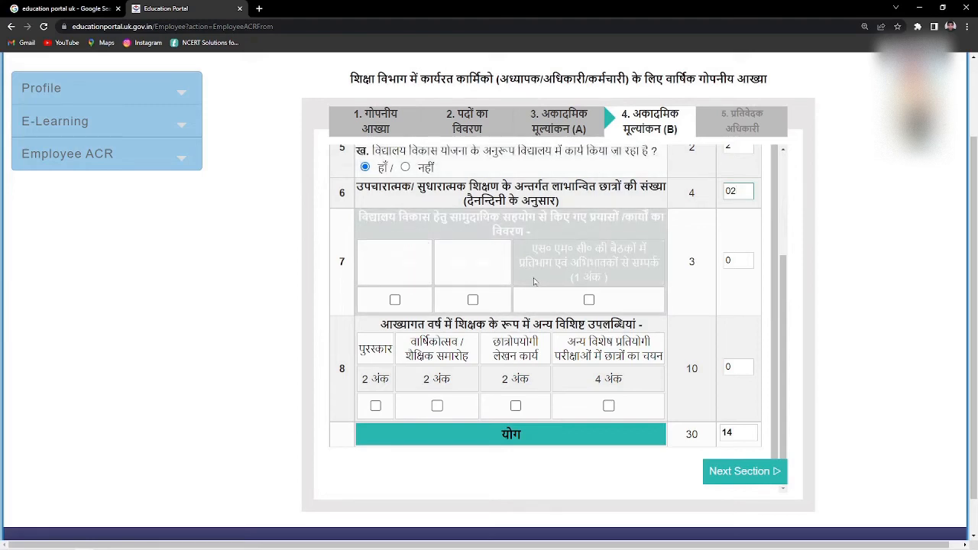
- Tick row 7's SMC meetings/parent contact item and row 8's वार्षिकोत्सव item
{"action": "left_click", "coordinate": [589, 299]}
{"action": "scroll", "coordinate": [49, 367], "scroll_direction": "down", "scroll_amount": 1}
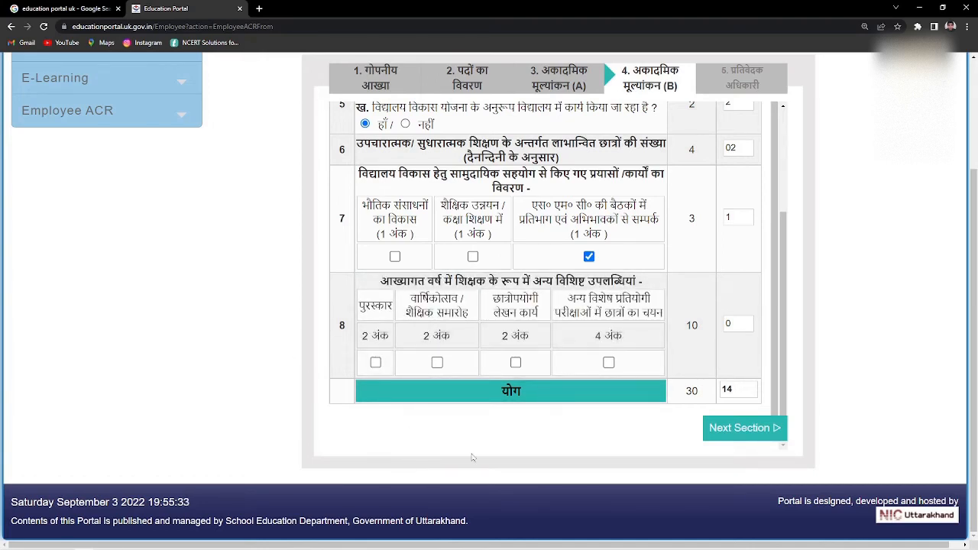
{"action": "left_click", "coordinate": [437, 362]}
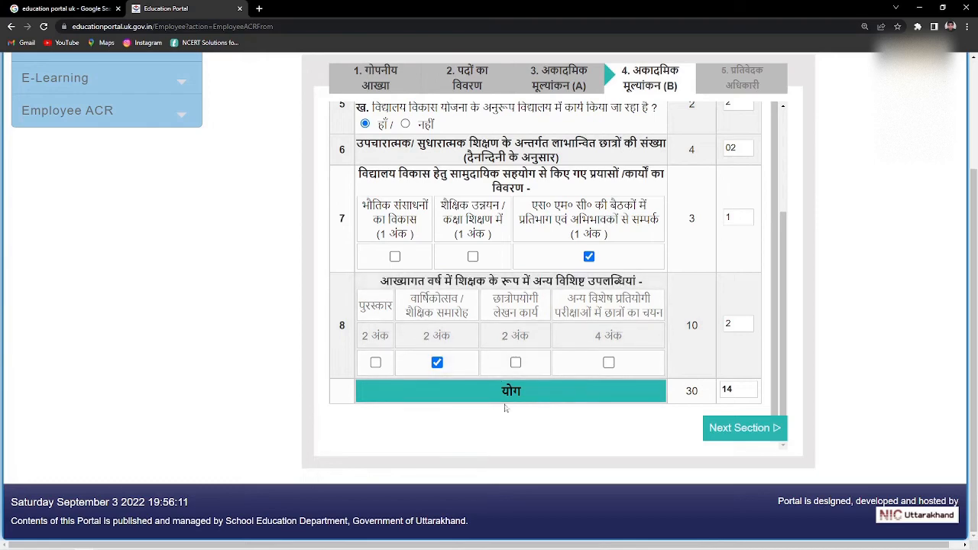
{"action": "scroll", "coordinate": [589, 382], "scroll_direction": "up", "scroll_amount": 3}
{"action": "scroll", "coordinate": [665, 443], "scroll_direction": "down", "scroll_amount": 3}
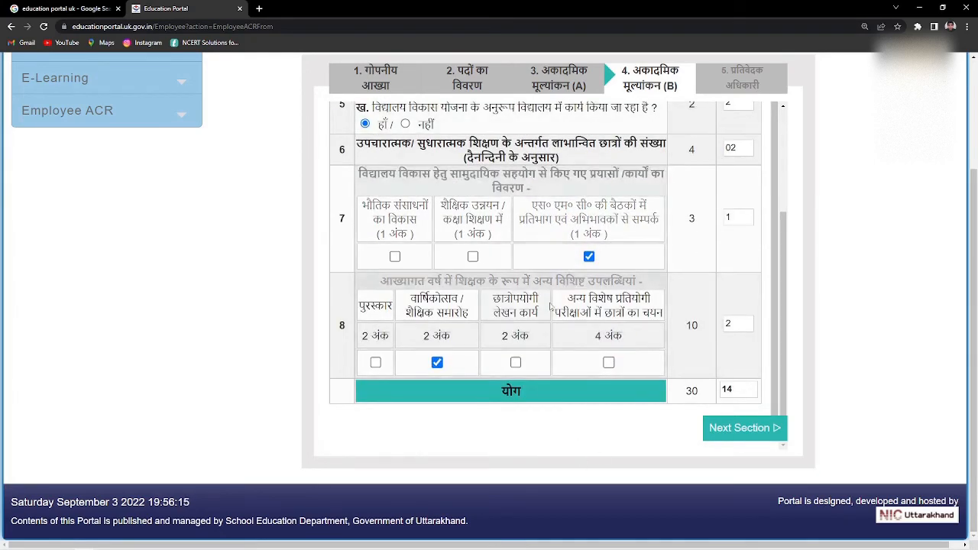
{"action": "scroll", "coordinate": [506, 230], "scroll_direction": "up", "scroll_amount": 3}
- Advance to section 5, प्रतिवेदक अधिकारी (reporting officer details)
{"action": "scroll", "coordinate": [506, 230], "scroll_direction": "down", "scroll_amount": 3}
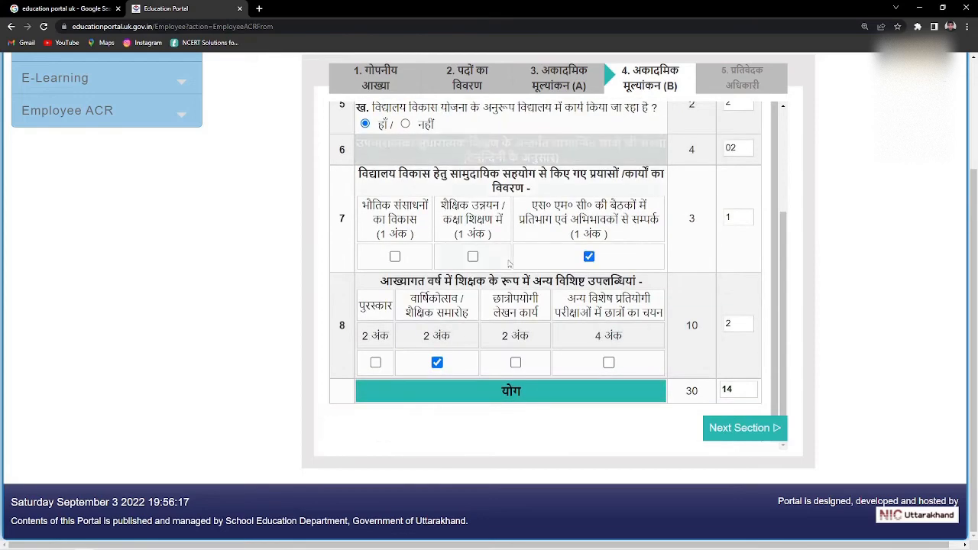
{"action": "left_click", "coordinate": [741, 429]}
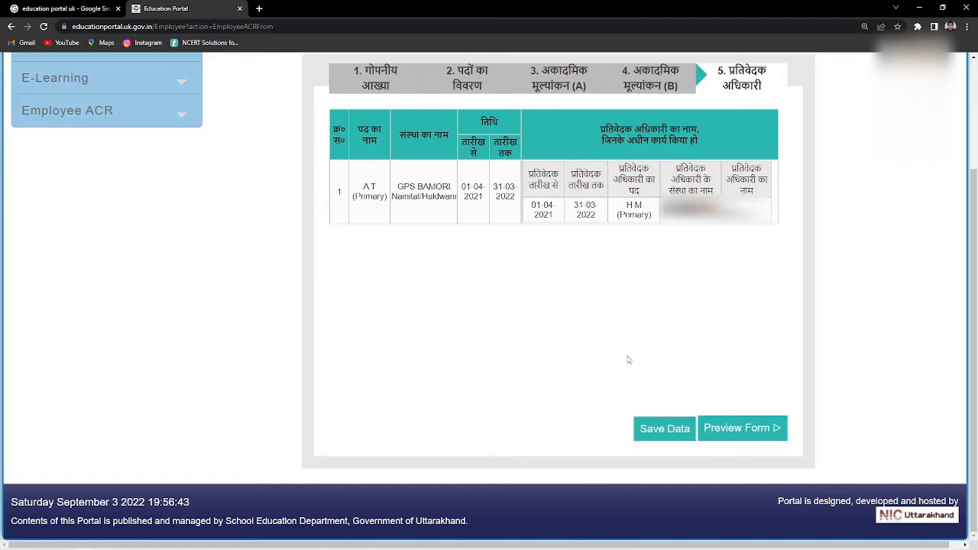
- Open the whole-form preview and scroll through it
{"action": "left_click", "coordinate": [735, 429]}
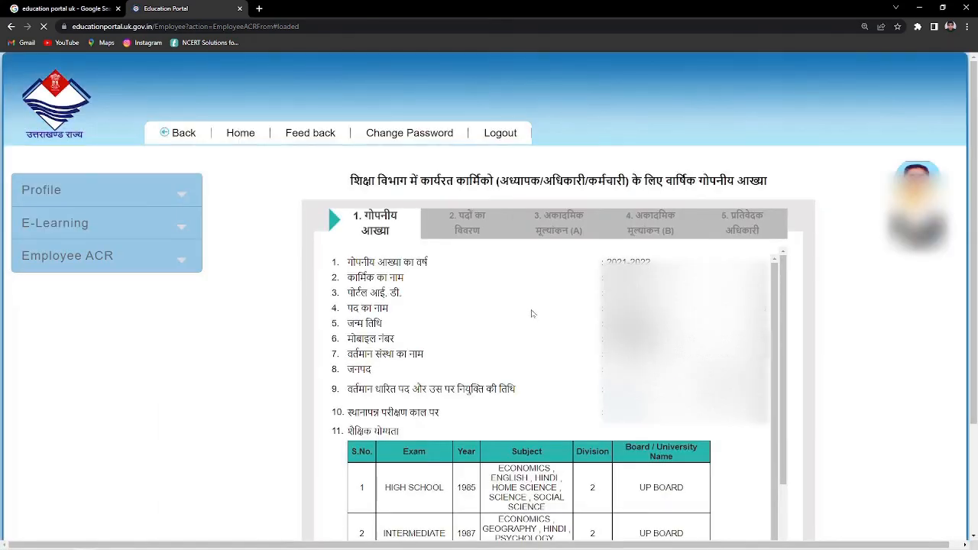
{"action": "scroll", "coordinate": [481, 300], "scroll_direction": "down", "scroll_amount": 1}
{"action": "scroll", "coordinate": [489, 313], "scroll_direction": "down", "scroll_amount": 2}
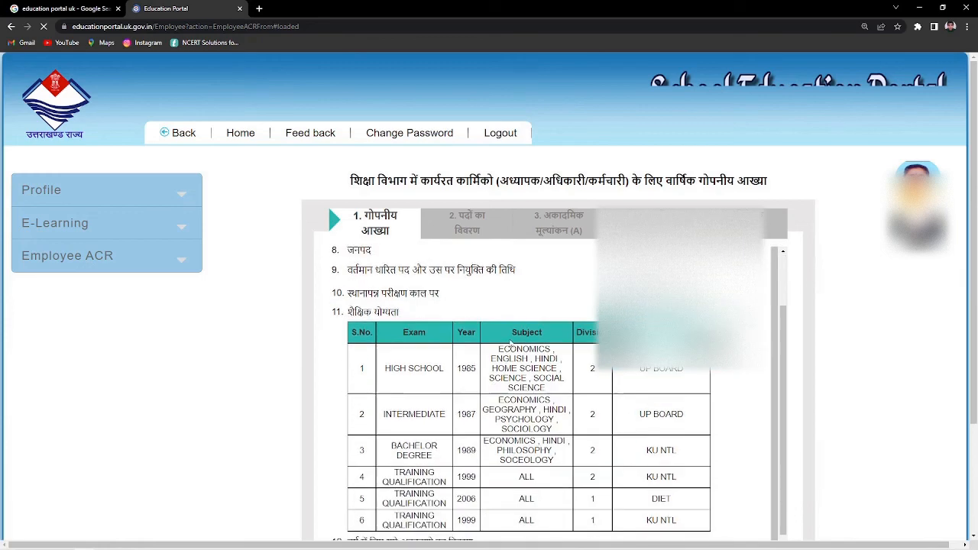
{"action": "scroll", "coordinate": [527, 397], "scroll_direction": "down", "scroll_amount": 2}
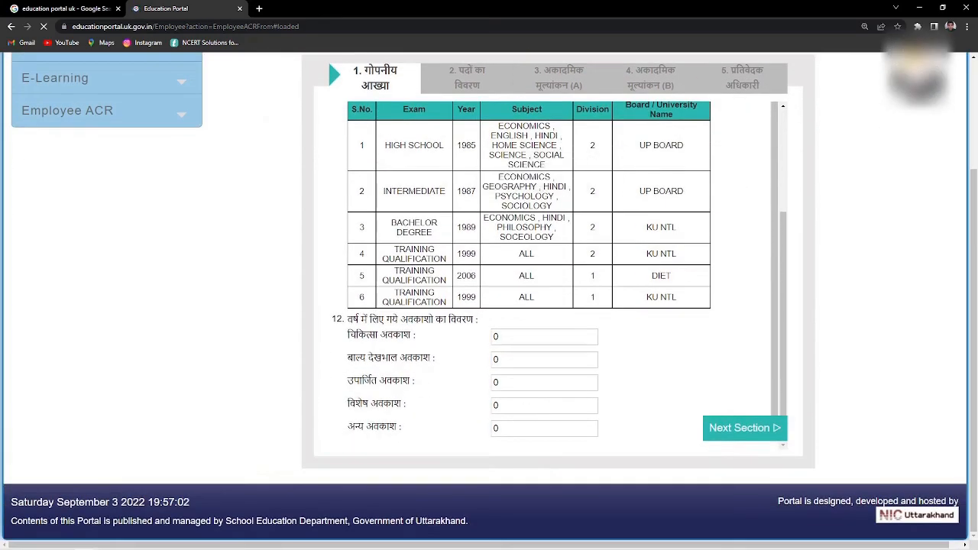
- Re-save the first sections in turn, dismissing confirmations, to reach section 3
{"action": "left_click", "coordinate": [735, 428]}
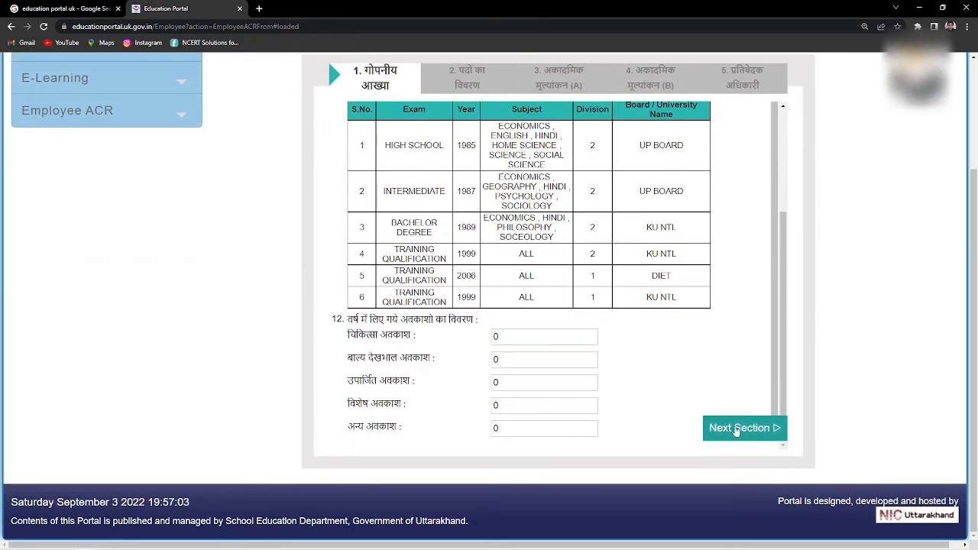
{"action": "left_click", "coordinate": [627, 393]}
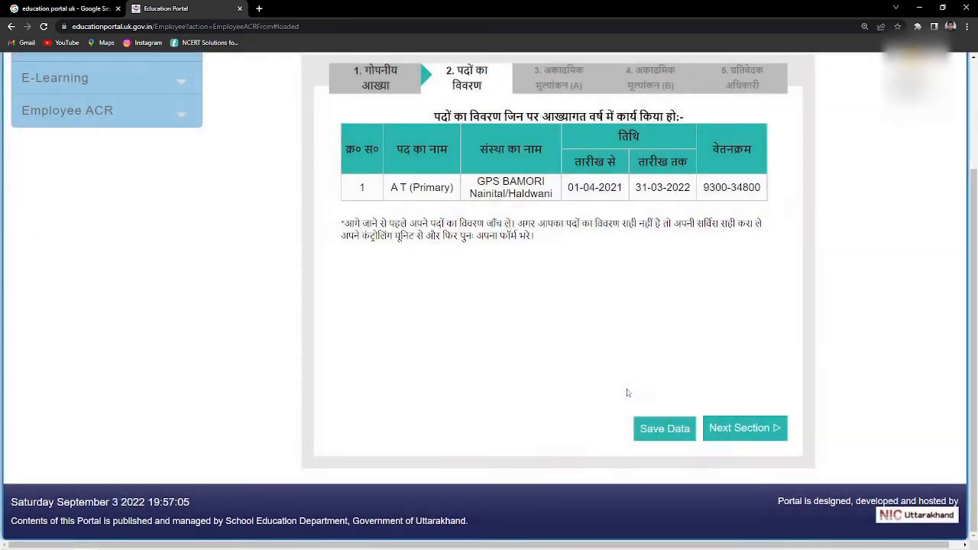
{"action": "left_click", "coordinate": [747, 432]}
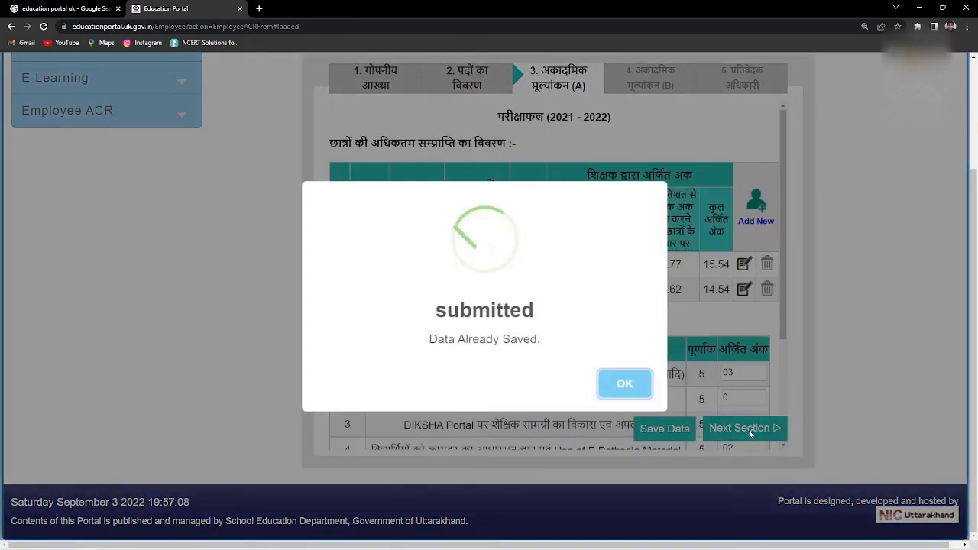
{"action": "left_click", "coordinate": [624, 384]}
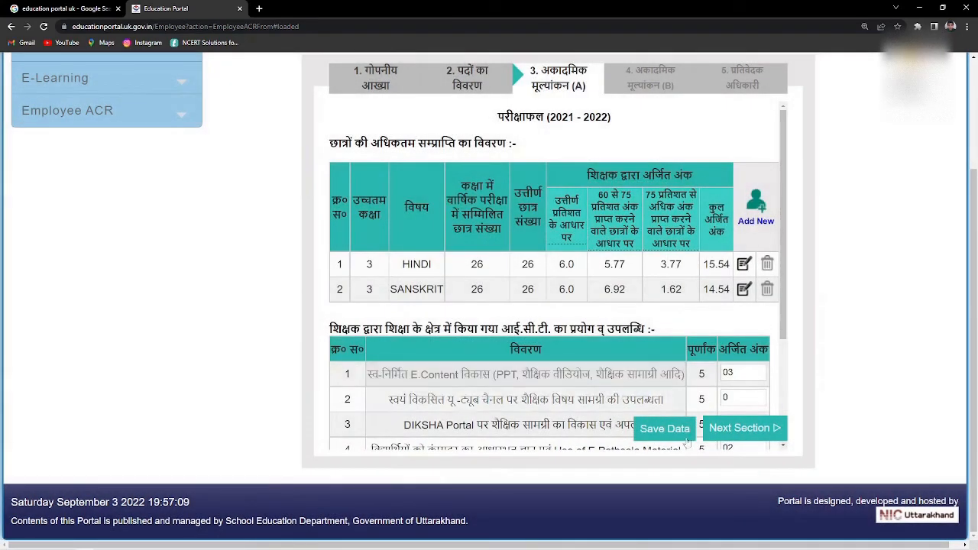
- Save the Academic Evaluation (A) scores totalling 35.08 and move to section 4
{"action": "scroll", "coordinate": [654, 384], "scroll_direction": "down", "scroll_amount": 2}
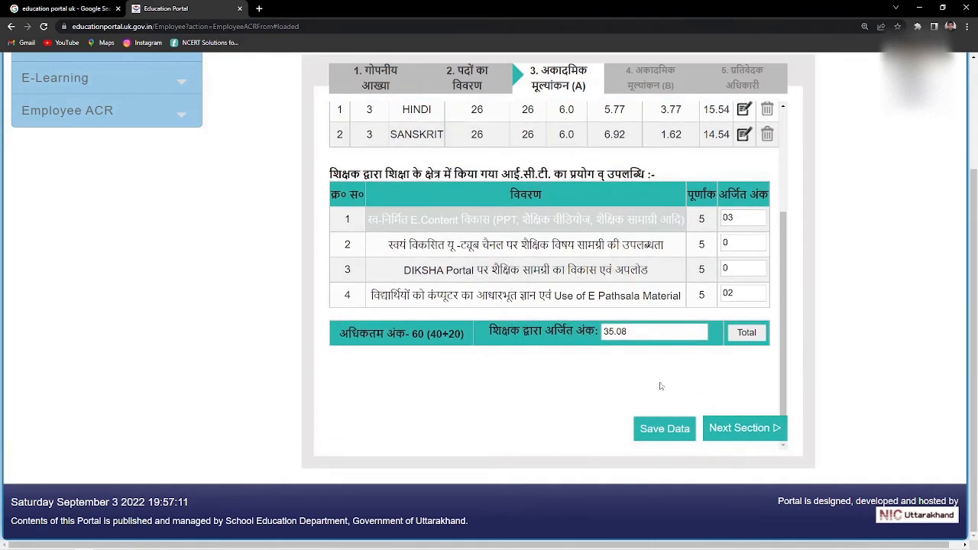
{"action": "scroll", "coordinate": [579, 360], "scroll_direction": "up", "scroll_amount": 2}
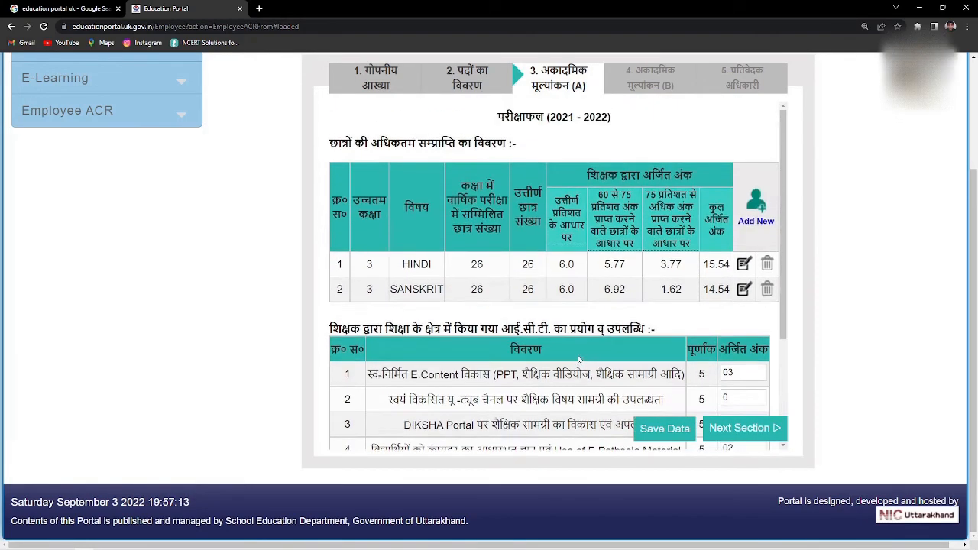
{"action": "scroll", "coordinate": [578, 360], "scroll_direction": "down", "scroll_amount": 2}
{"action": "left_click", "coordinate": [727, 425]}
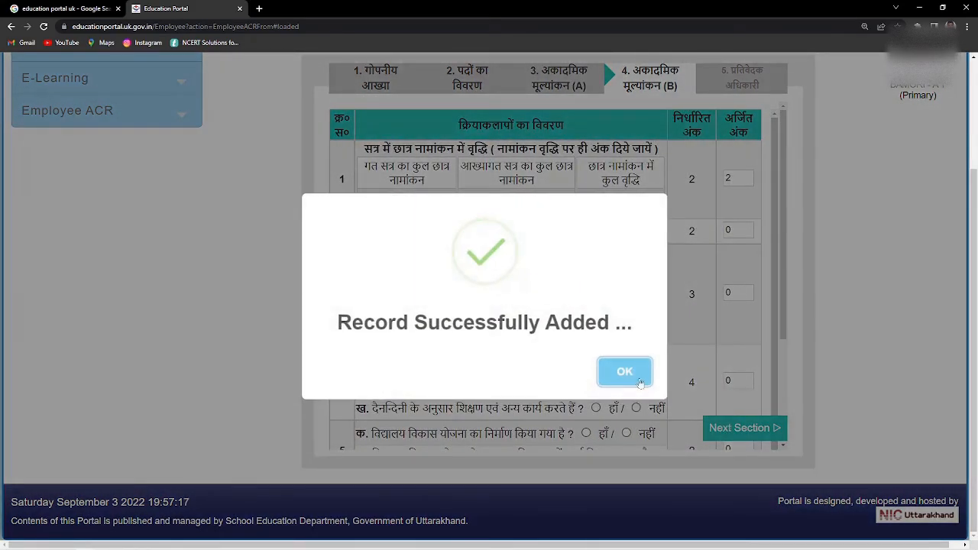
{"action": "left_click", "coordinate": [624, 372]}
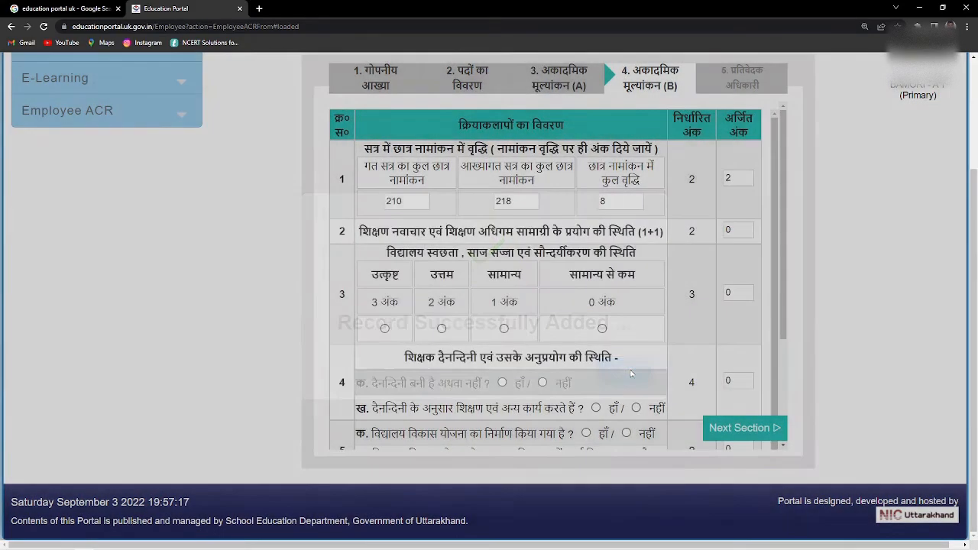
- Rate cleanliness उत्कृष्ट and answer हाँ on the diary and development-plan questions
{"action": "scroll", "coordinate": [360, 275], "scroll_direction": "down", "scroll_amount": 1}
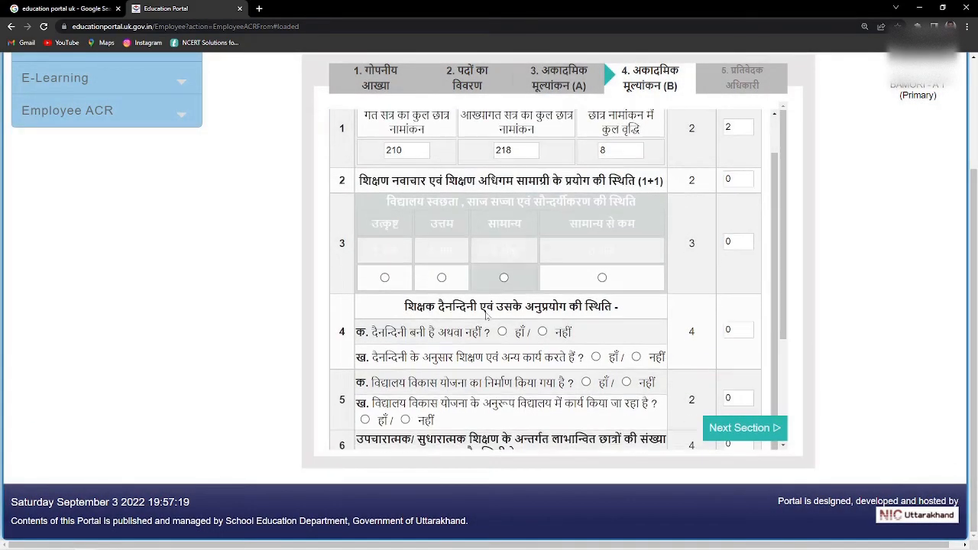
{"action": "scroll", "coordinate": [266, 273], "scroll_direction": "up", "scroll_amount": 1}
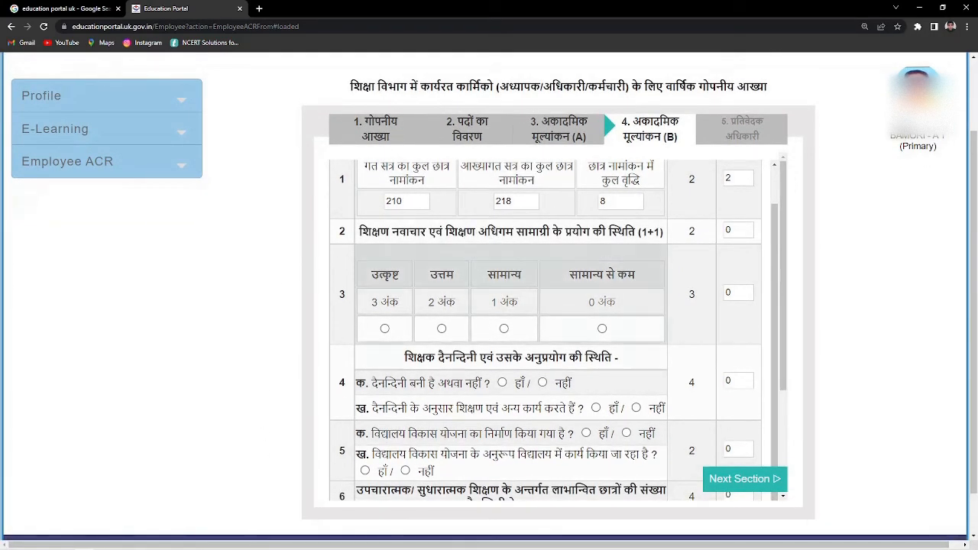
{"action": "left_click", "coordinate": [385, 328]}
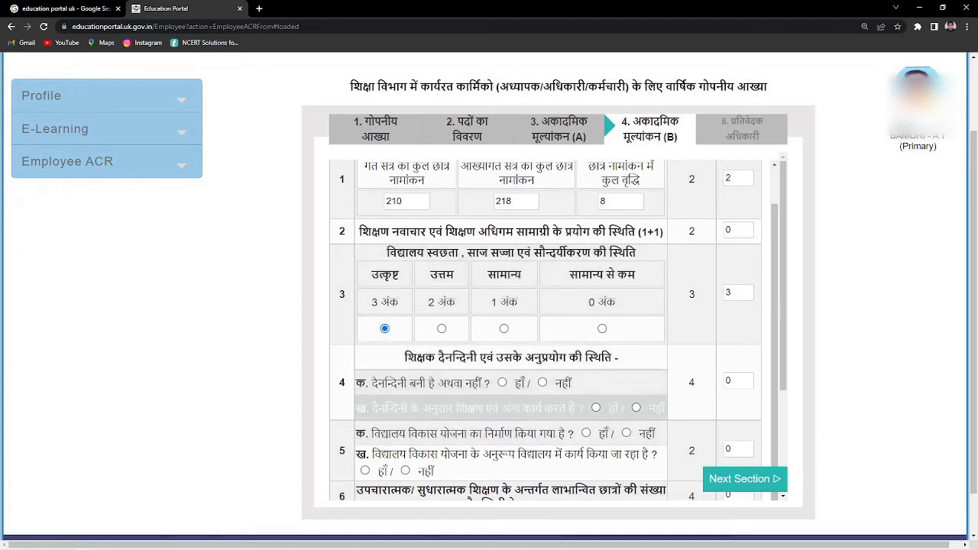
{"action": "left_click", "coordinate": [502, 381]}
{"action": "scroll", "coordinate": [502, 382], "scroll_direction": "down", "scroll_amount": 2}
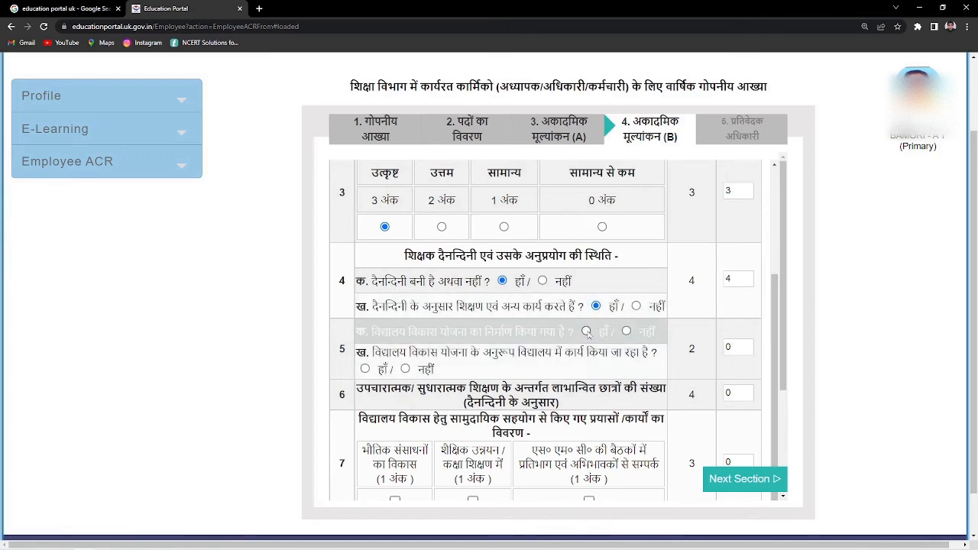
{"action": "left_click", "coordinate": [586, 330]}
{"action": "scroll", "coordinate": [397, 336], "scroll_direction": "down", "scroll_amount": 1}
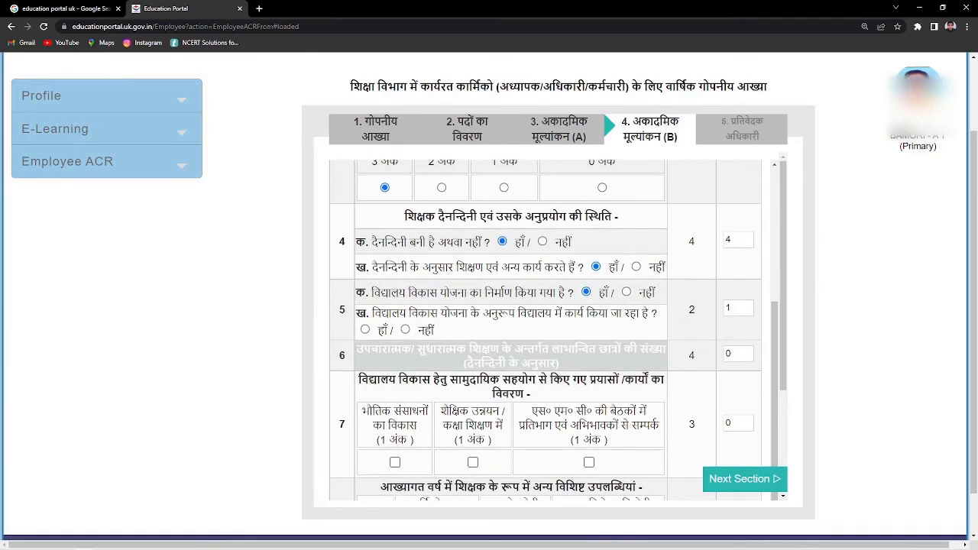
{"action": "left_click", "coordinate": [365, 331]}
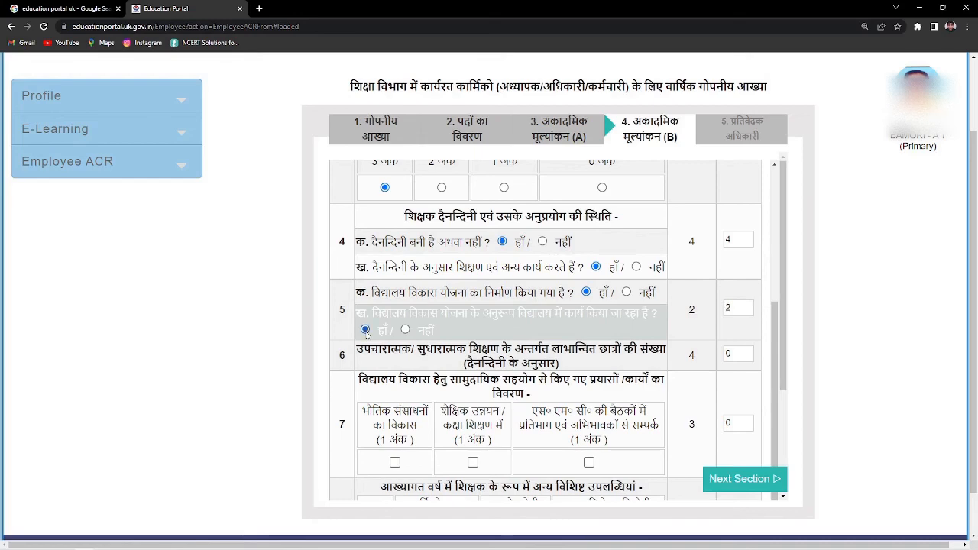
- Credit SMC meetings, enter 2 for remedial teaching, and credit the annual function
{"action": "scroll", "coordinate": [397, 336], "scroll_direction": "down", "scroll_amount": 4}
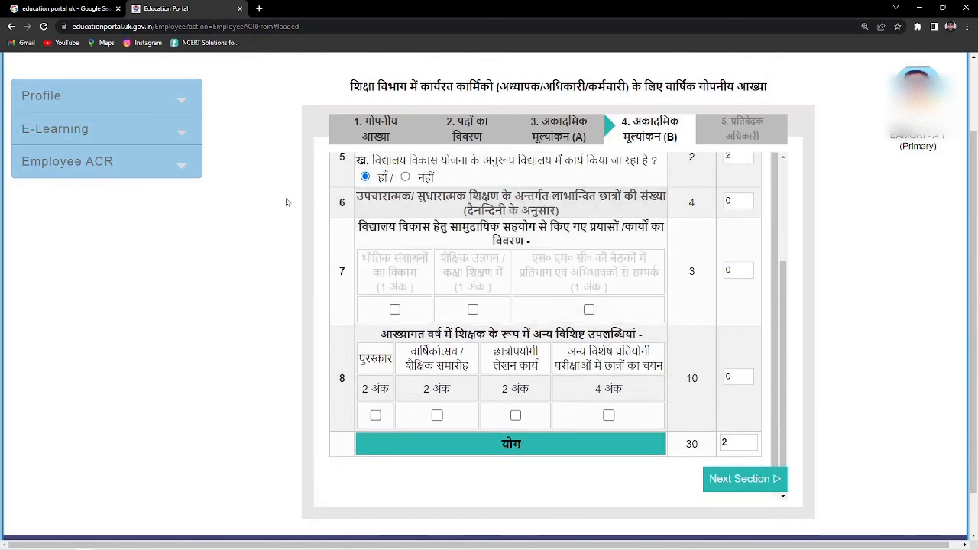
{"action": "left_click", "coordinate": [589, 310]}
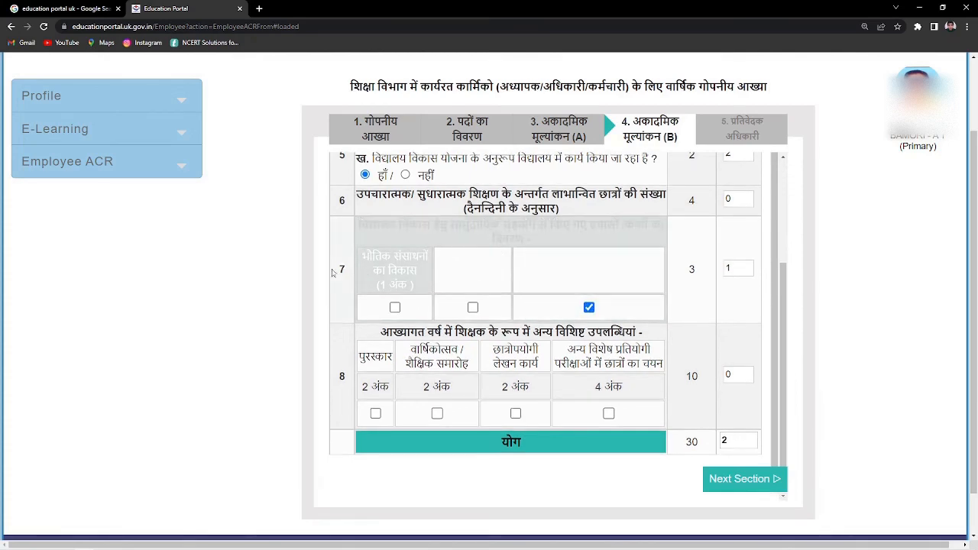
{"action": "scroll", "coordinate": [297, 362], "scroll_direction": "up", "scroll_amount": 2}
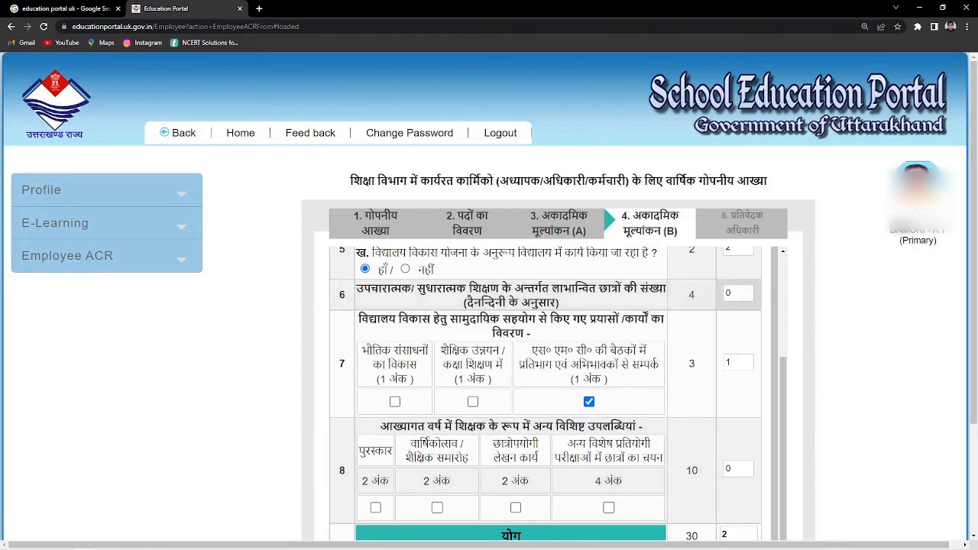
{"action": "left_click", "coordinate": [737, 294]}
{"action": "type", "text": "2"}
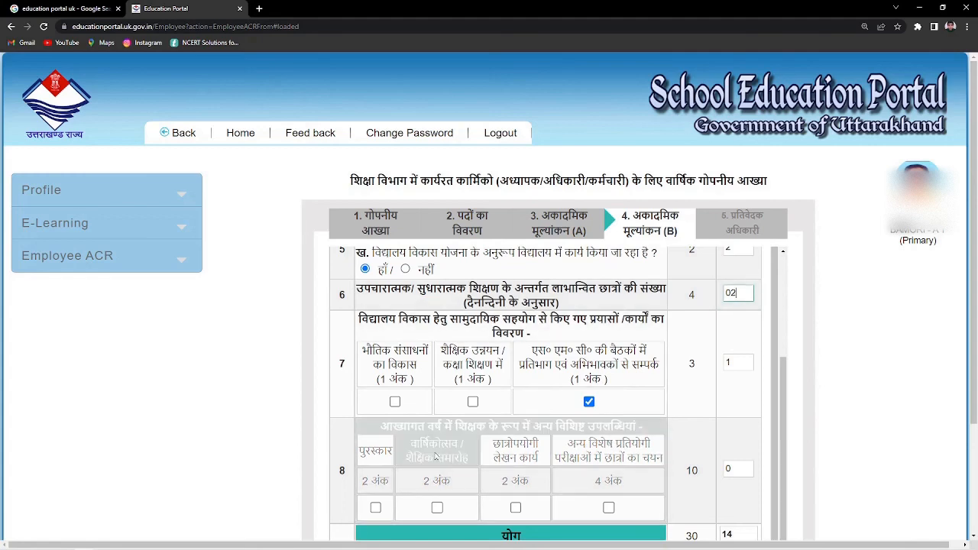
{"action": "scroll", "coordinate": [250, 331], "scroll_direction": "down", "scroll_amount": 2}
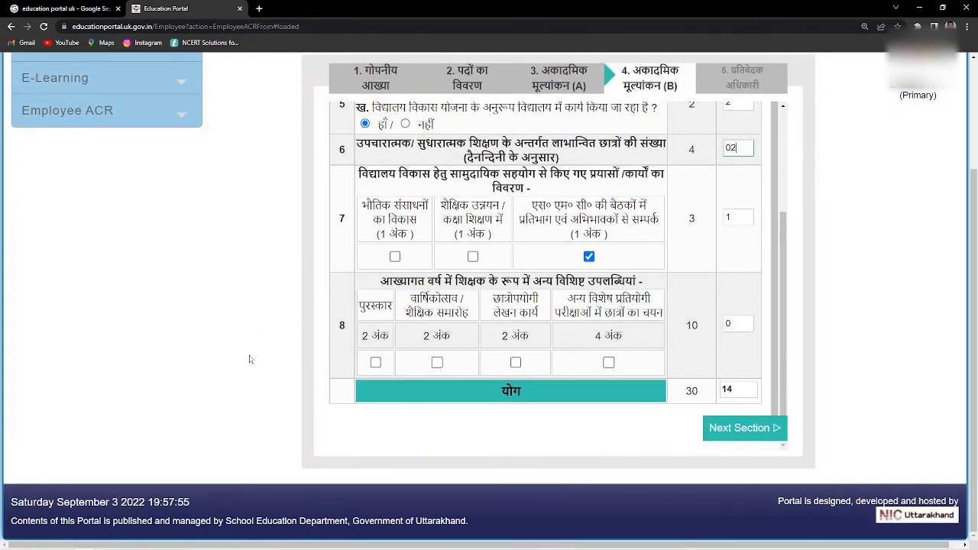
{"action": "left_click", "coordinate": [437, 362]}
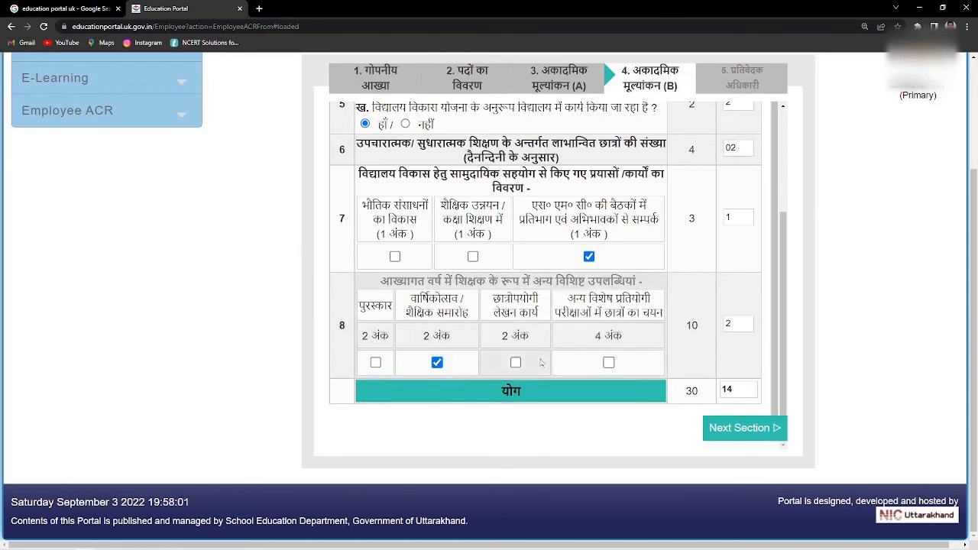
{"action": "scroll", "coordinate": [400, 392], "scroll_direction": "up", "scroll_amount": 3}
{"action": "scroll", "coordinate": [458, 344], "scroll_direction": "down", "scroll_amount": 3}
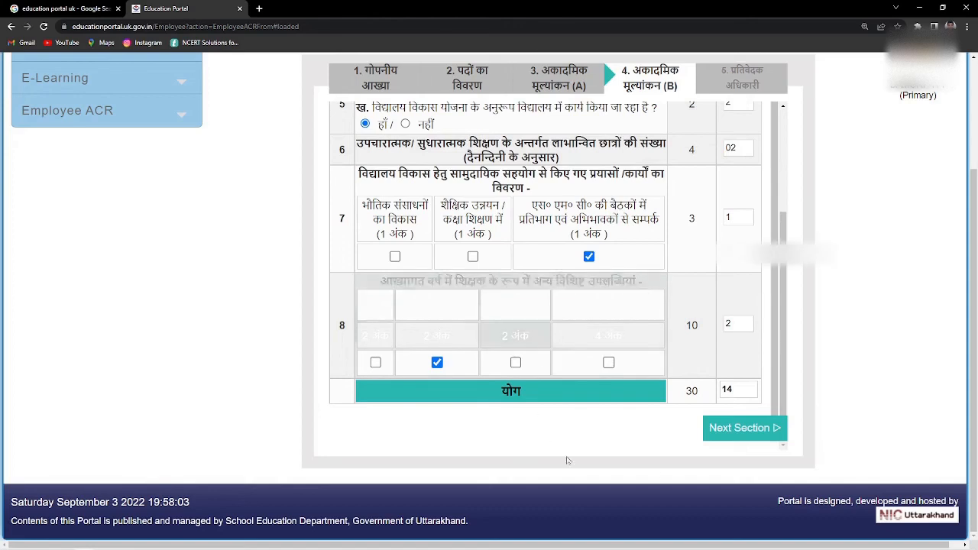
- Go to section 5 (प्रतिवेदक अधिकारी, HM Primary 2021-22) and save the data
{"action": "left_click", "coordinate": [760, 433]}
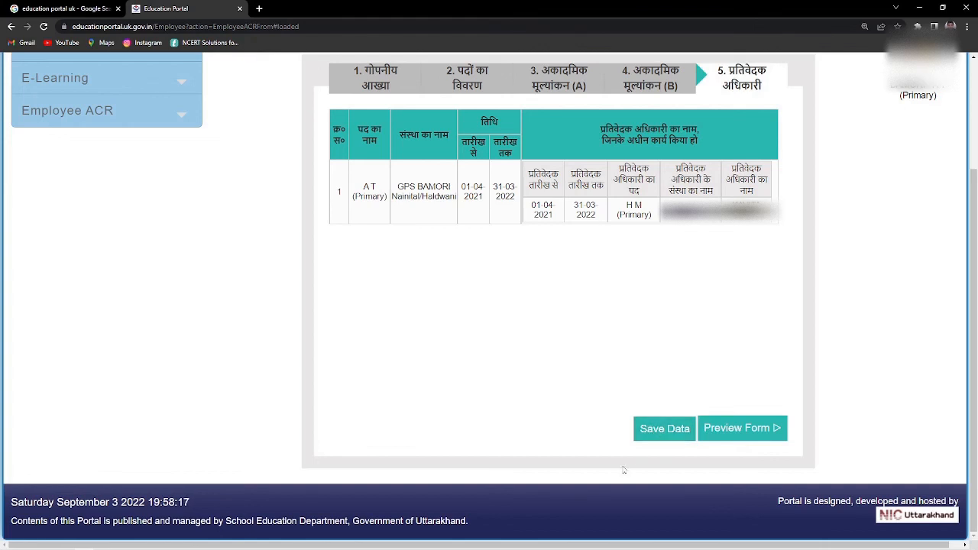
{"action": "left_click", "coordinate": [662, 432]}
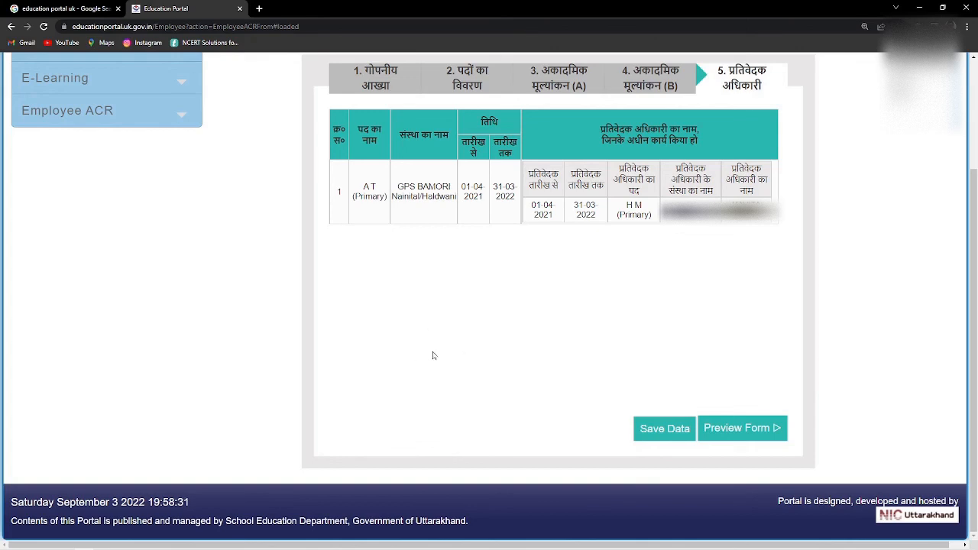
{"action": "scroll", "coordinate": [467, 291], "scroll_direction": "up", "scroll_amount": 1}
{"action": "scroll", "coordinate": [458, 313], "scroll_direction": "up", "scroll_amount": 2}
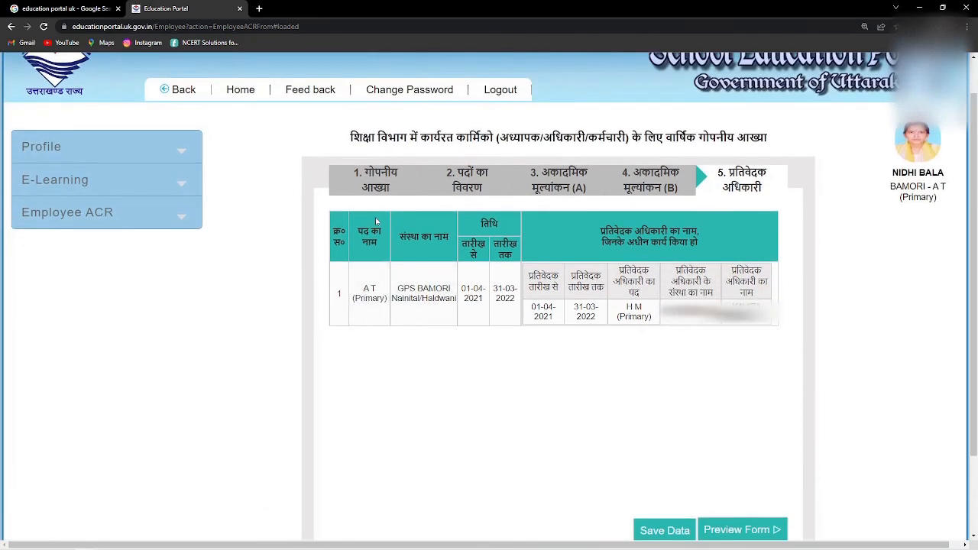
{"action": "scroll", "coordinate": [414, 316], "scroll_direction": "down", "scroll_amount": 2}
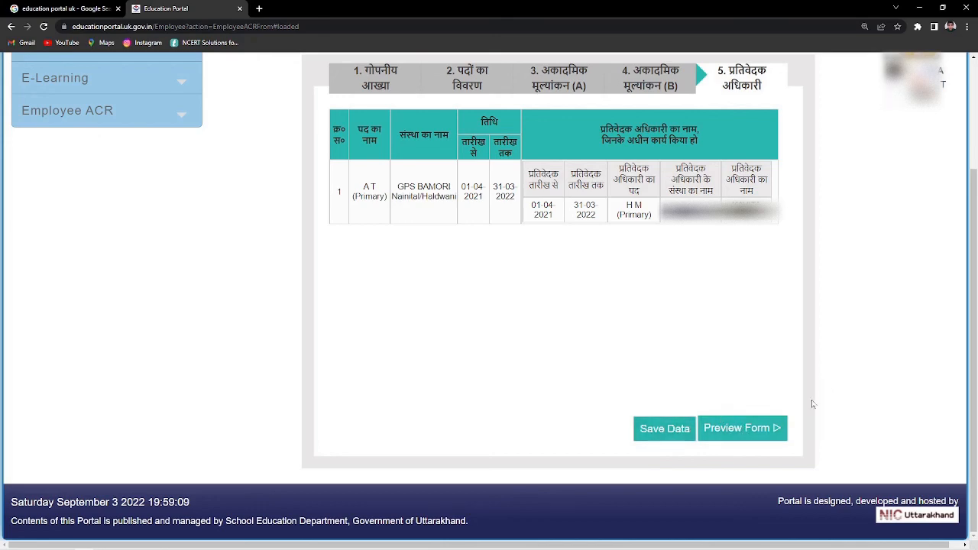
- Preview the ACR form, checking the six qualifications and zero leave counts
{"action": "left_click", "coordinate": [764, 433]}
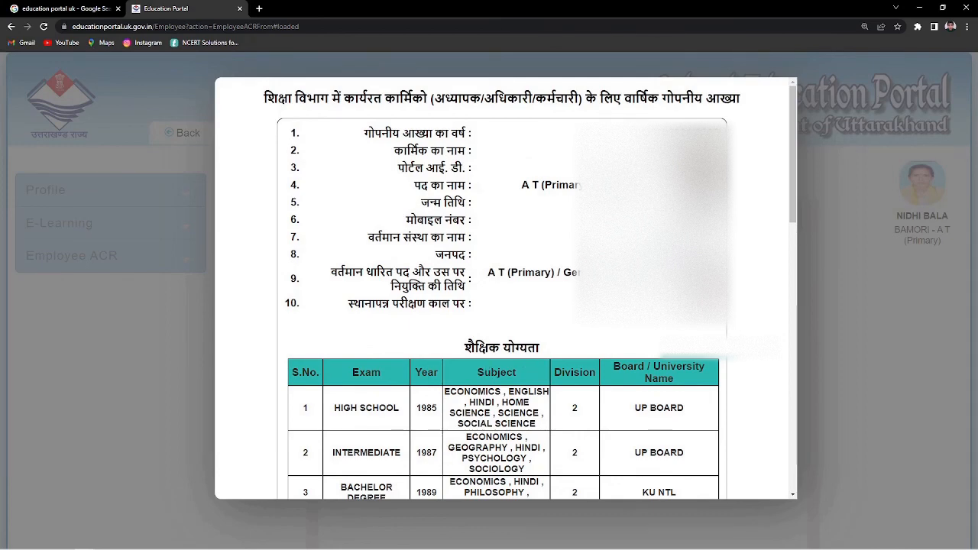
{"action": "scroll", "coordinate": [590, 329], "scroll_direction": "down", "scroll_amount": 3}
{"action": "scroll", "coordinate": [590, 328], "scroll_direction": "down", "scroll_amount": 5}
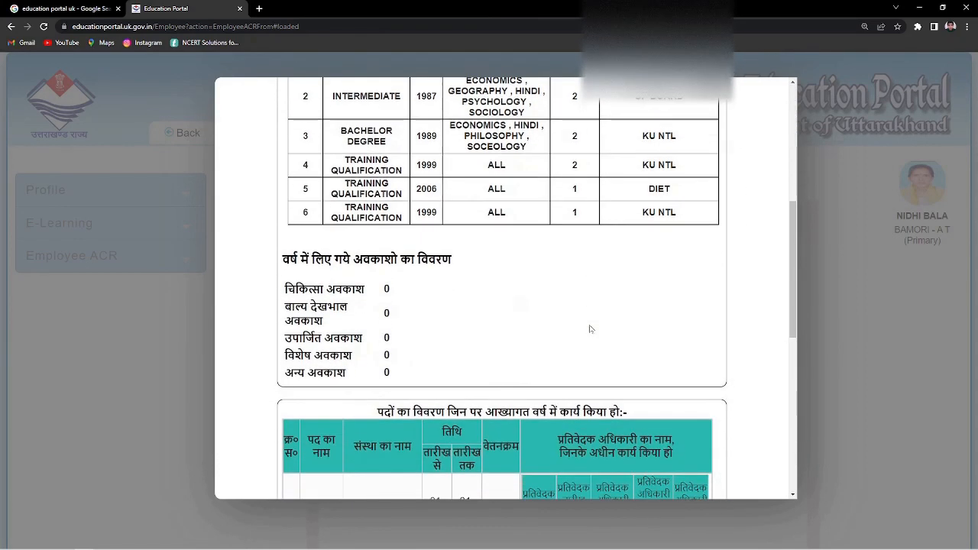